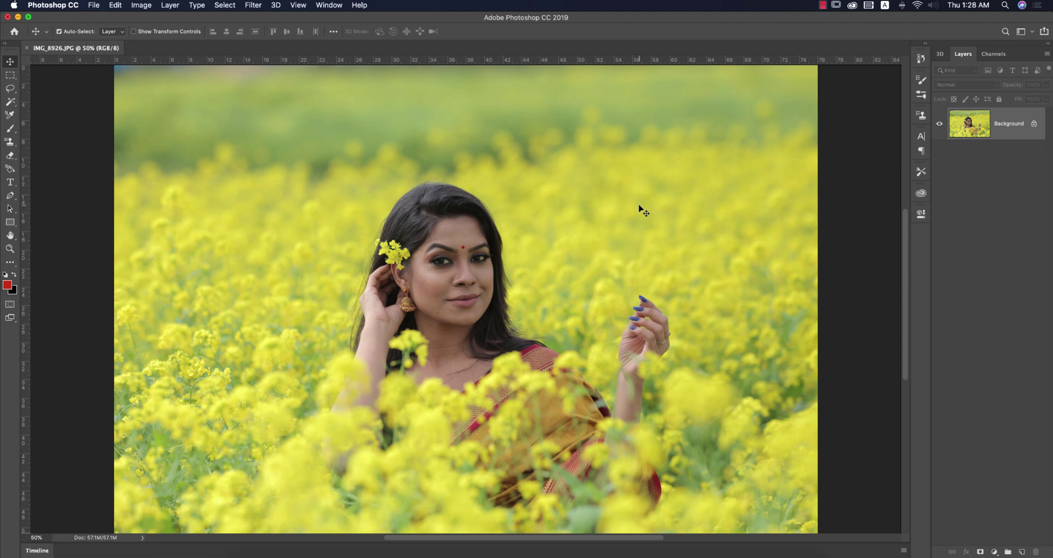
Duplicate the Background layer to create a Background copy layer above it
{"action": "left_click_drag", "start_coordinate": [1001, 135], "coordinate": [993, 543]}
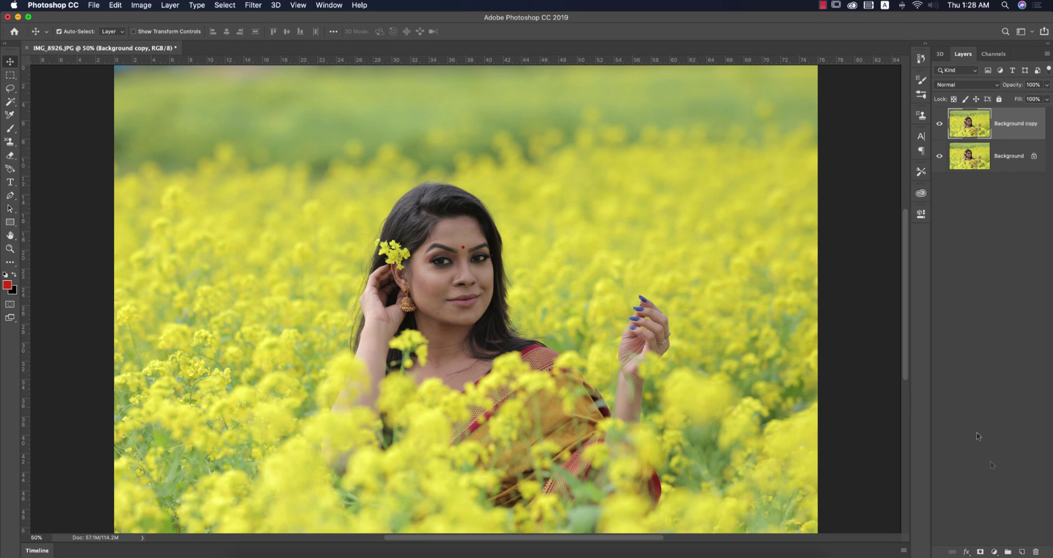
{"action": "left_click", "coordinate": [993, 552]}
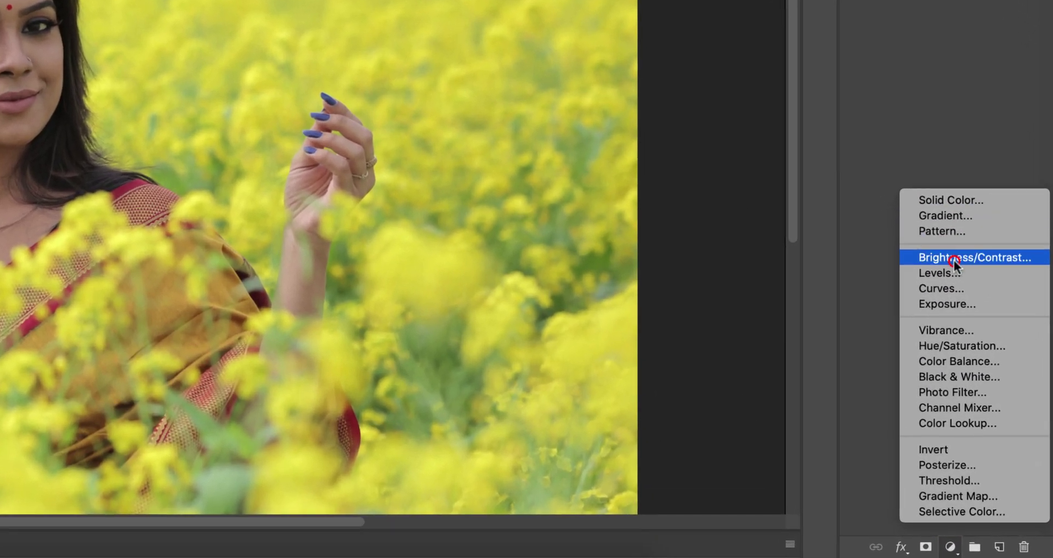
Add a Brightness/Contrast adjustment layer with Brightness set to -16
{"action": "left_click", "coordinate": [953, 257]}
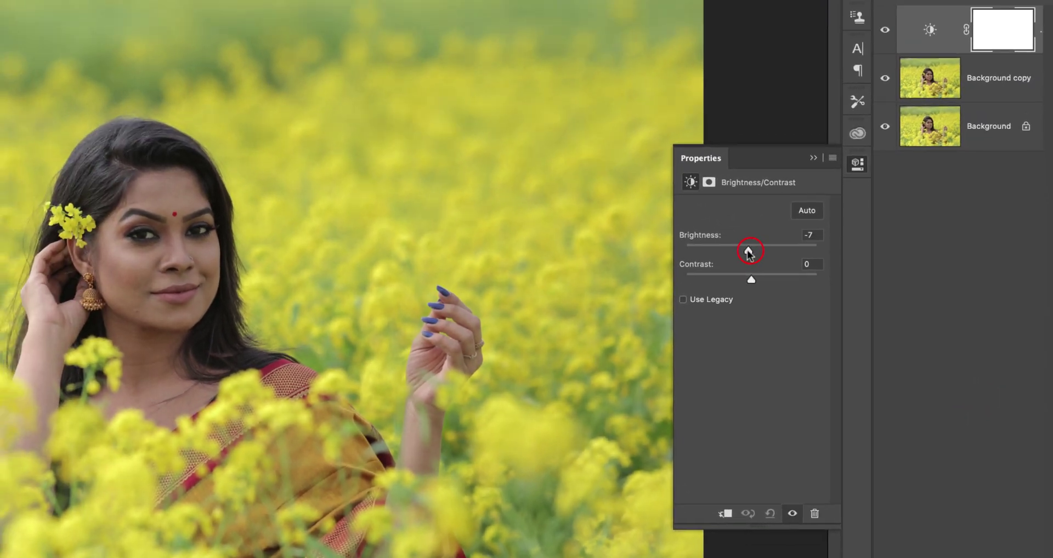
{"action": "left_click_drag", "start_coordinate": [693, 49], "coordinate": [685, 49]}
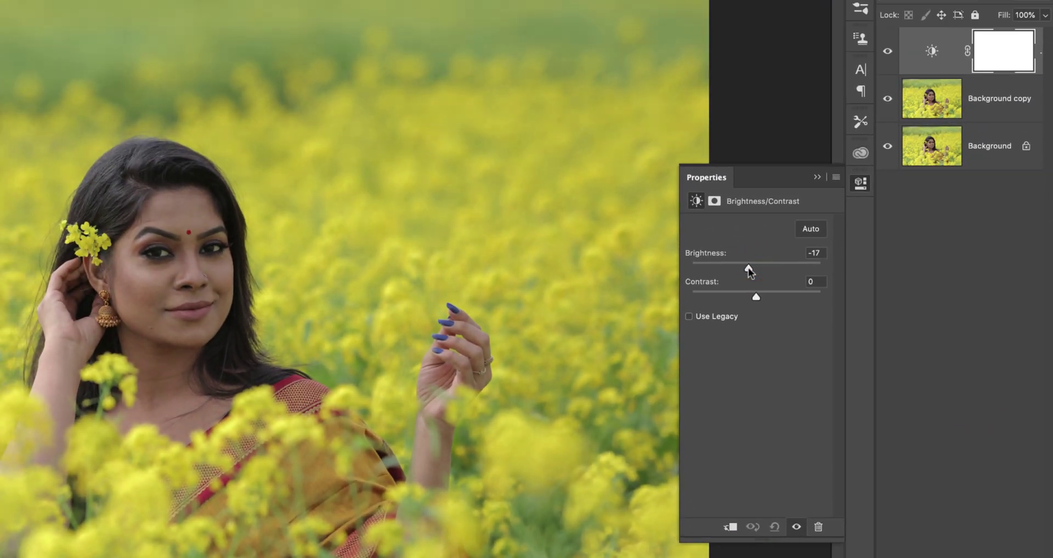
{"action": "left_click_drag", "start_coordinate": [748, 268], "coordinate": [760, 292]}
{"action": "left_click", "coordinate": [813, 175]}
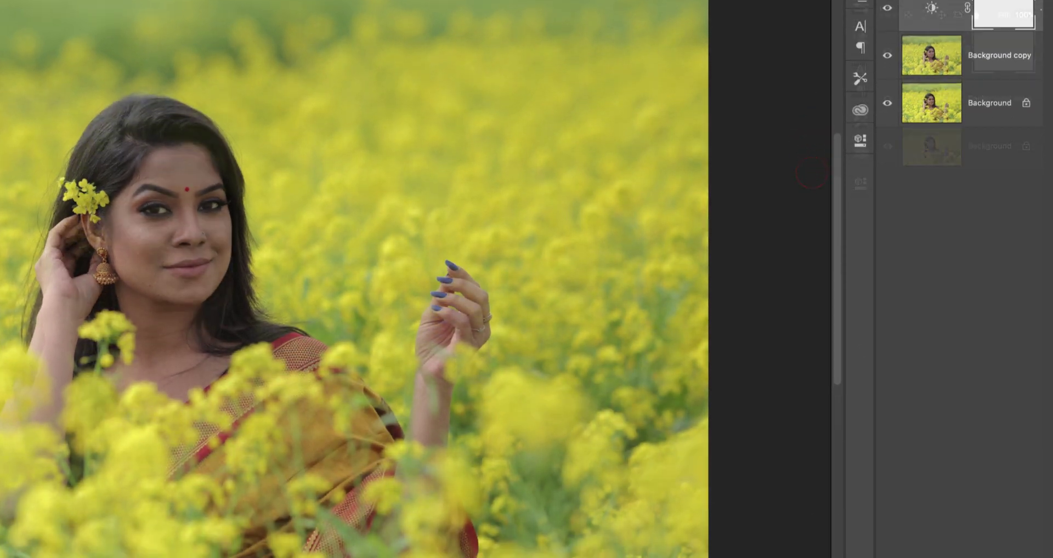
Add a Levels adjustment layer with the black input raised to 12
{"action": "left_click", "coordinate": [969, 550]}
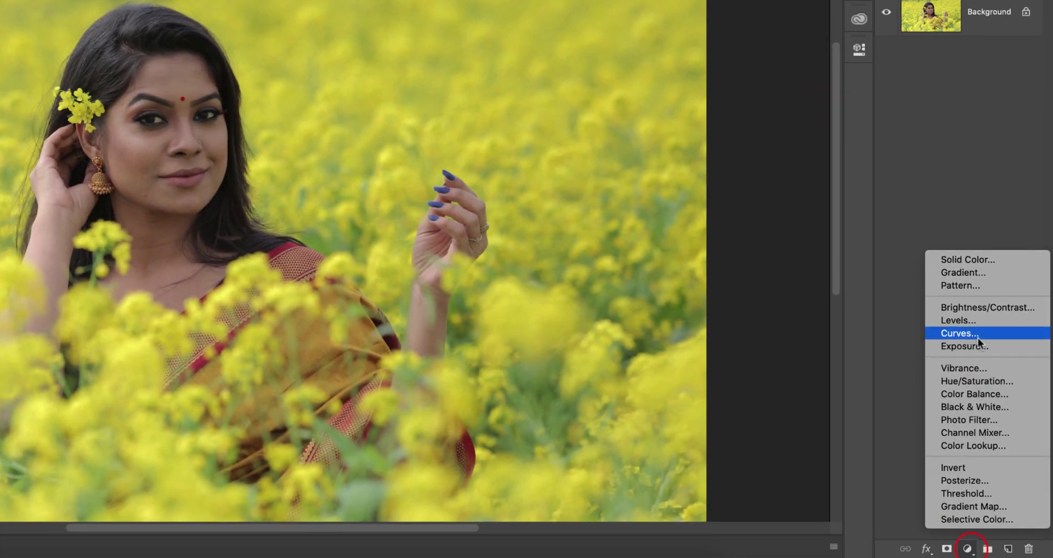
{"action": "left_click", "coordinate": [975, 322]}
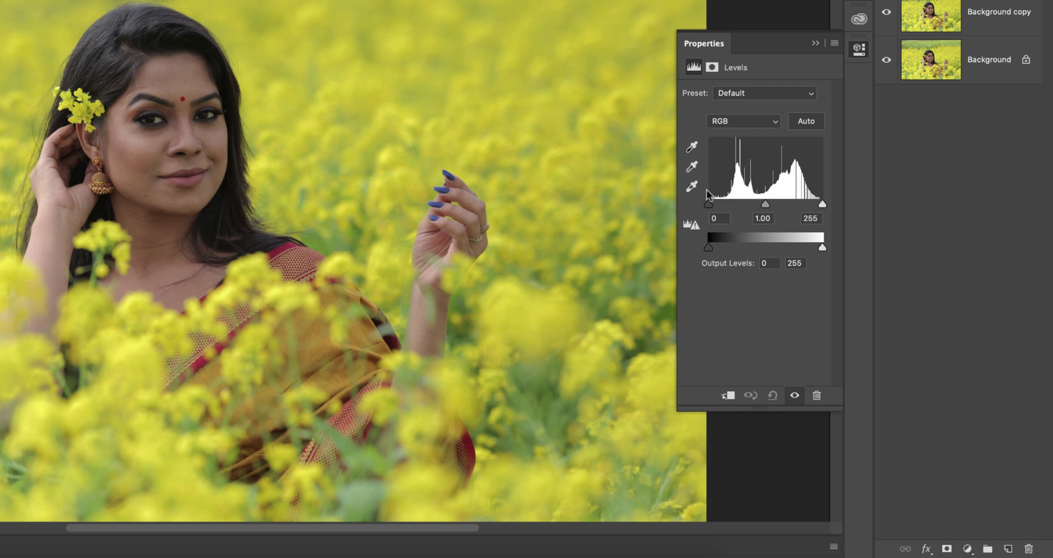
{"action": "left_click_drag", "start_coordinate": [708, 204], "coordinate": [765, 205]}
{"action": "left_click", "coordinate": [816, 42]}
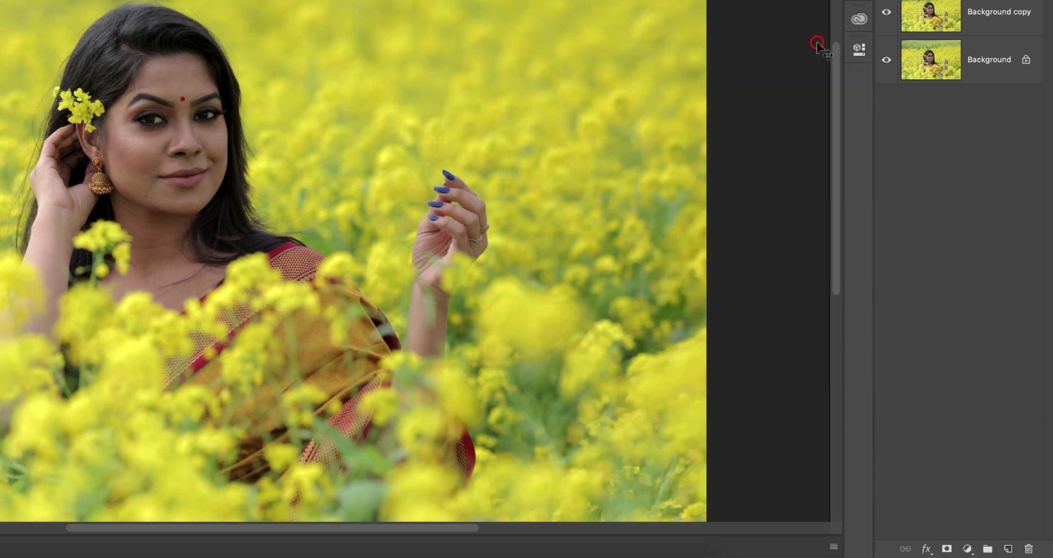
Add a Solid Color fill layer and set its blend mode to Soft Light
{"action": "left_click", "coordinate": [967, 548]}
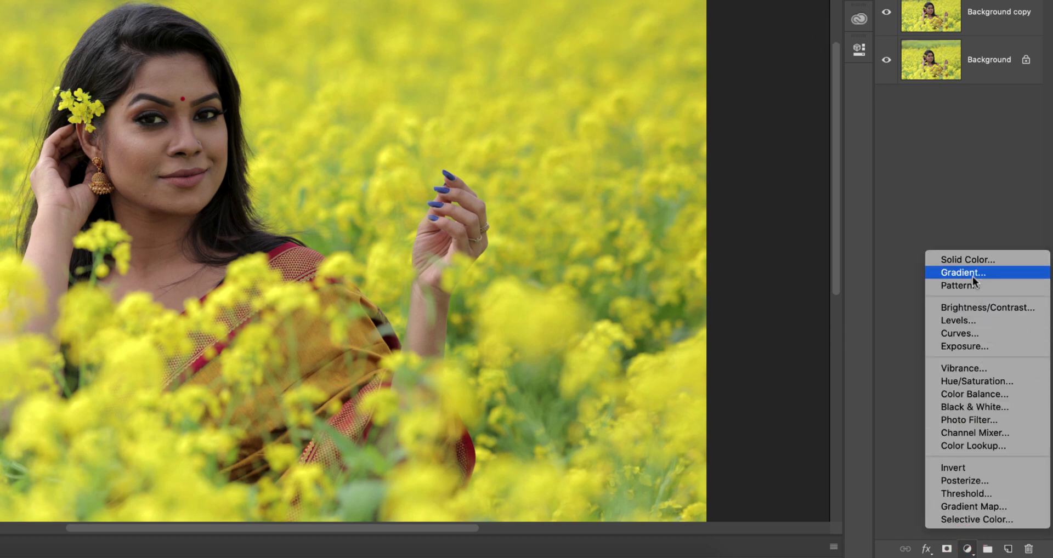
{"action": "left_click", "coordinate": [971, 262]}
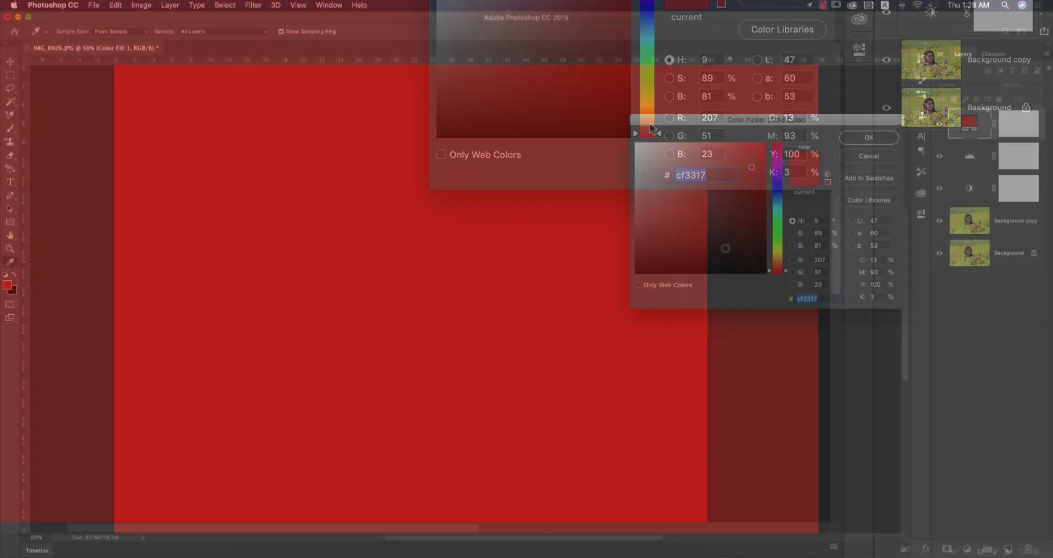
{"action": "left_click", "coordinate": [492, 28]}
{"action": "left_click", "coordinate": [776, 201]}
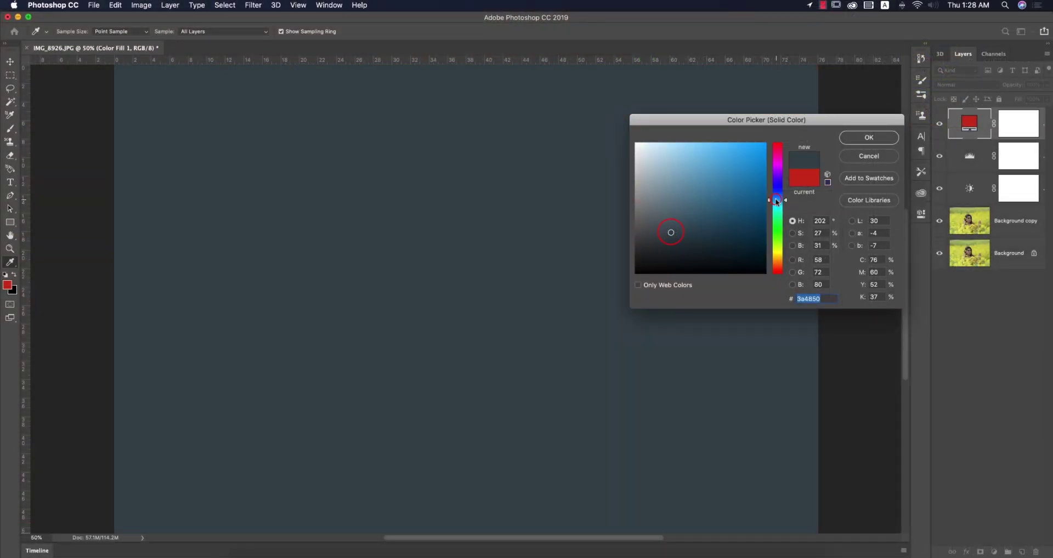
{"action": "left_click", "coordinate": [868, 137]}
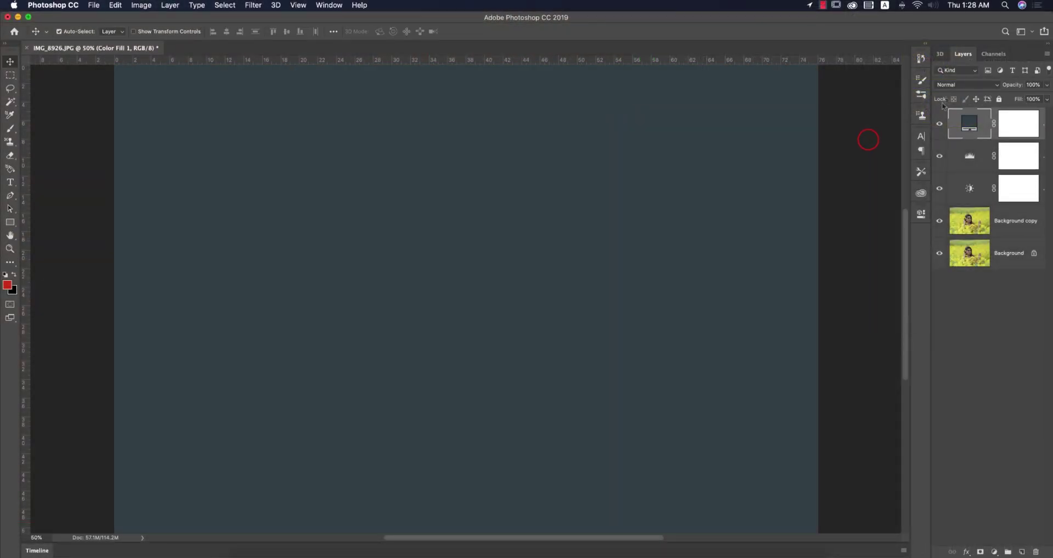
{"action": "left_click", "coordinate": [948, 87]}
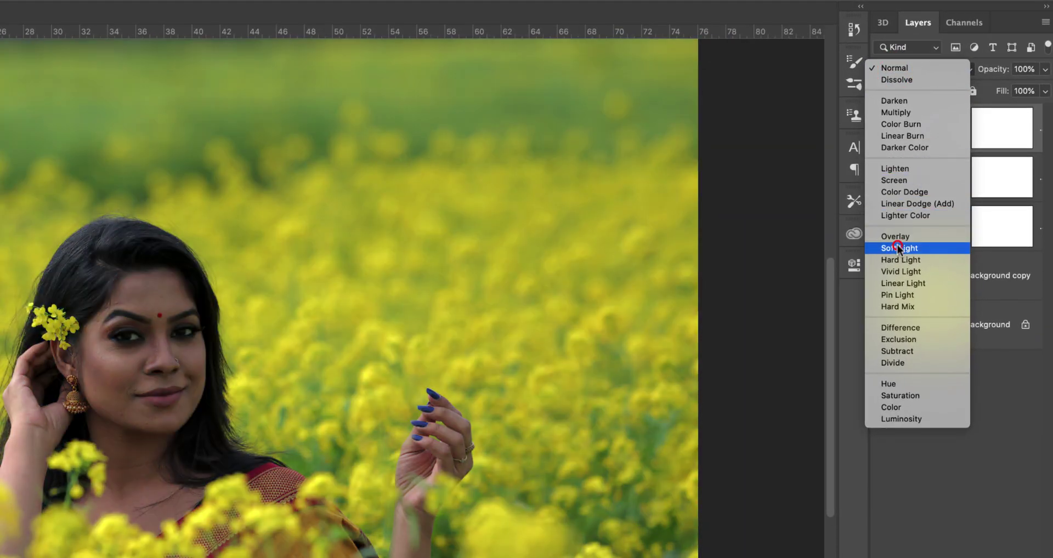
{"action": "left_click", "coordinate": [897, 248]}
Change the fill layer's colour to the muted brown #6d645b
{"action": "double_click", "coordinate": [924, 124]}
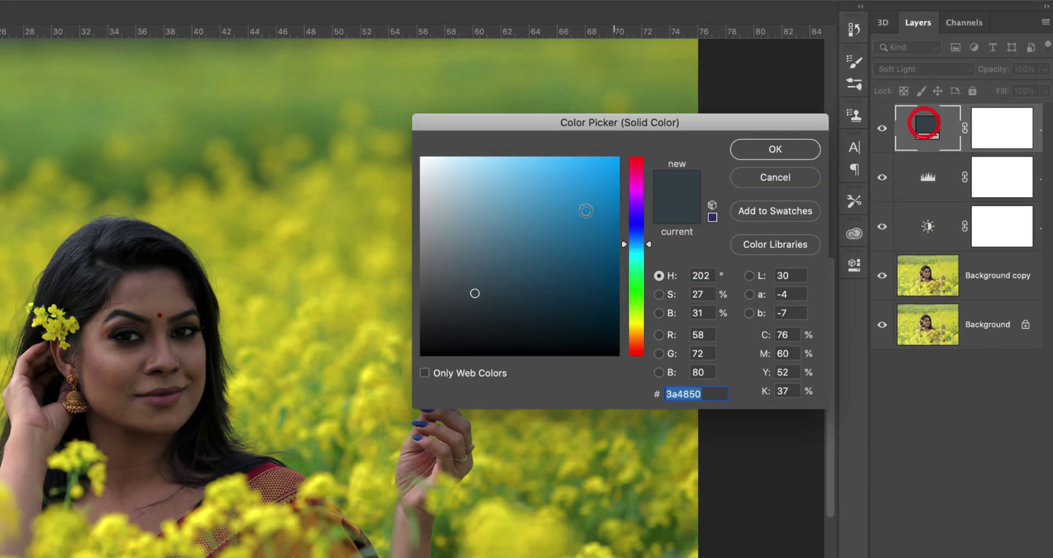
{"action": "mouse_move", "coordinate": [515, 255]}
{"action": "left_mouse_down"}
{"action": "mouse_move", "coordinate": [500, 277]}
{"action": "mouse_move", "coordinate": [468, 287]}
{"action": "left_mouse_up"}
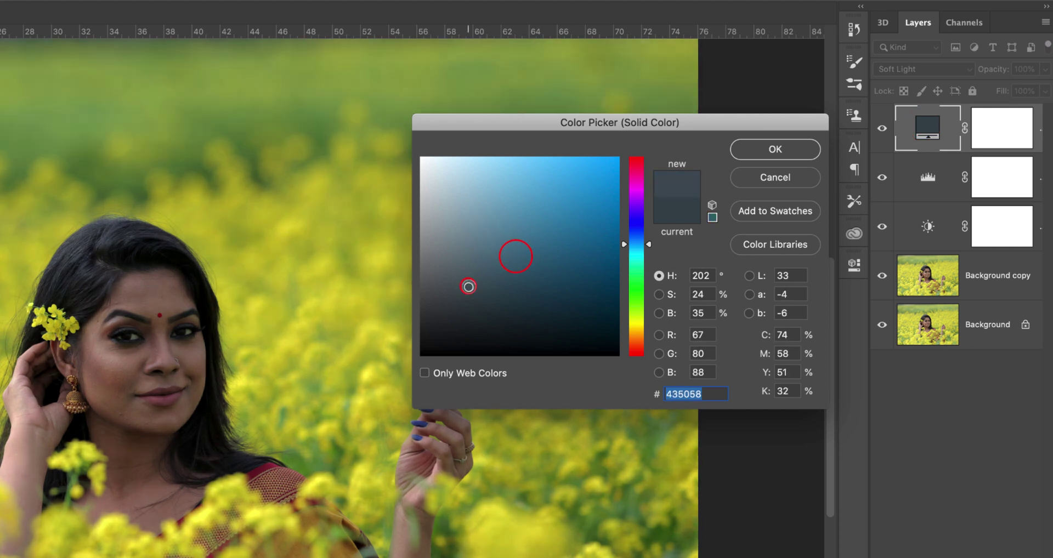
{"action": "mouse_move", "coordinate": [637, 290]}
{"action": "left_mouse_down"}
{"action": "mouse_move", "coordinate": [636, 281]}
{"action": "mouse_move", "coordinate": [636, 305]}
{"action": "left_mouse_up"}
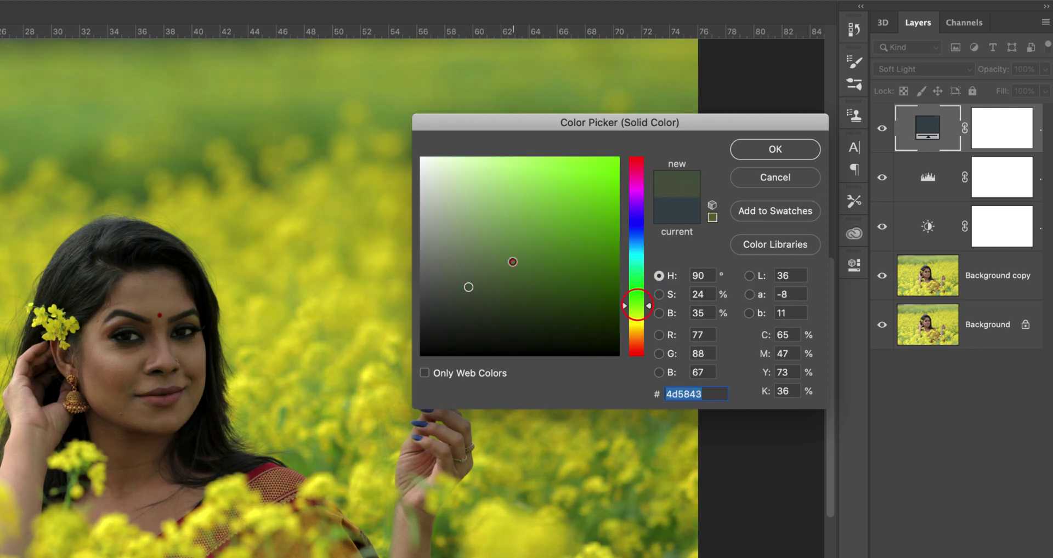
{"action": "mouse_move", "coordinate": [513, 256]}
{"action": "left_mouse_down"}
{"action": "mouse_move", "coordinate": [453, 279]}
{"action": "mouse_move", "coordinate": [452, 271]}
{"action": "left_mouse_up"}
{"action": "left_click_drag", "start_coordinate": [625, 305], "coordinate": [625, 342]}
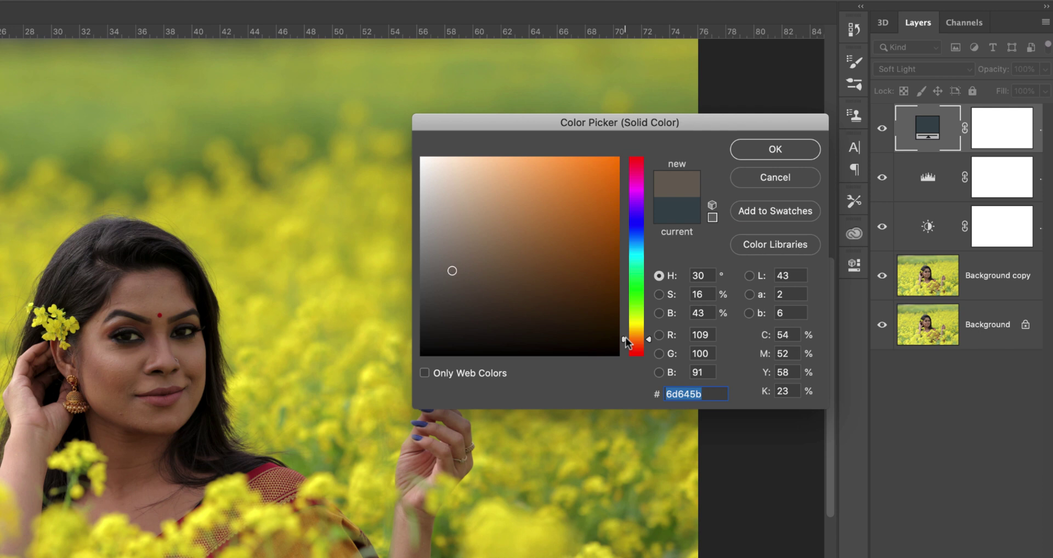
{"action": "left_click", "coordinate": [755, 154]}
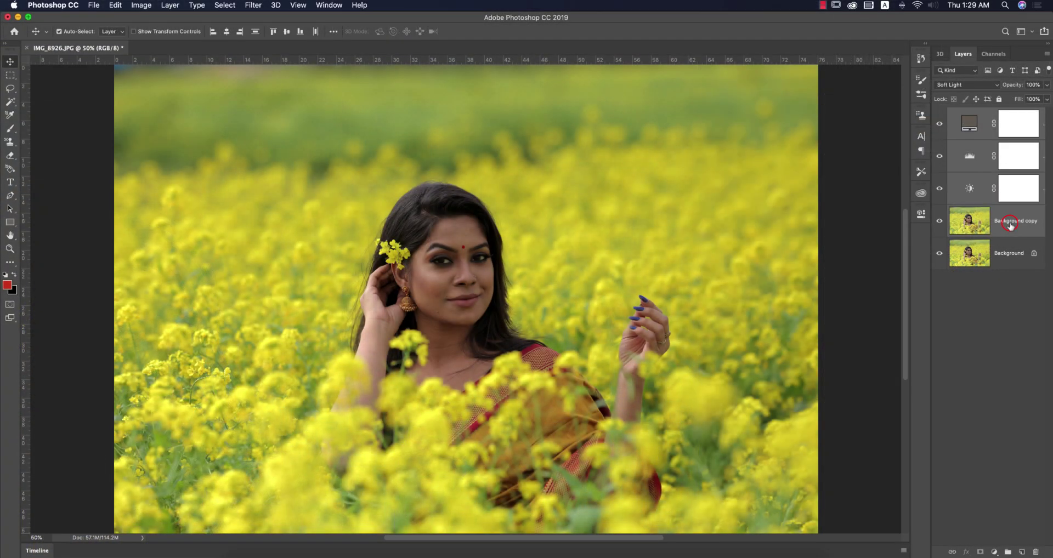
Convert Background copy and the layers above it into a single smart object
{"action": "left_click", "coordinate": [989, 275]}
{"action": "right_click", "coordinate": [1008, 232]}
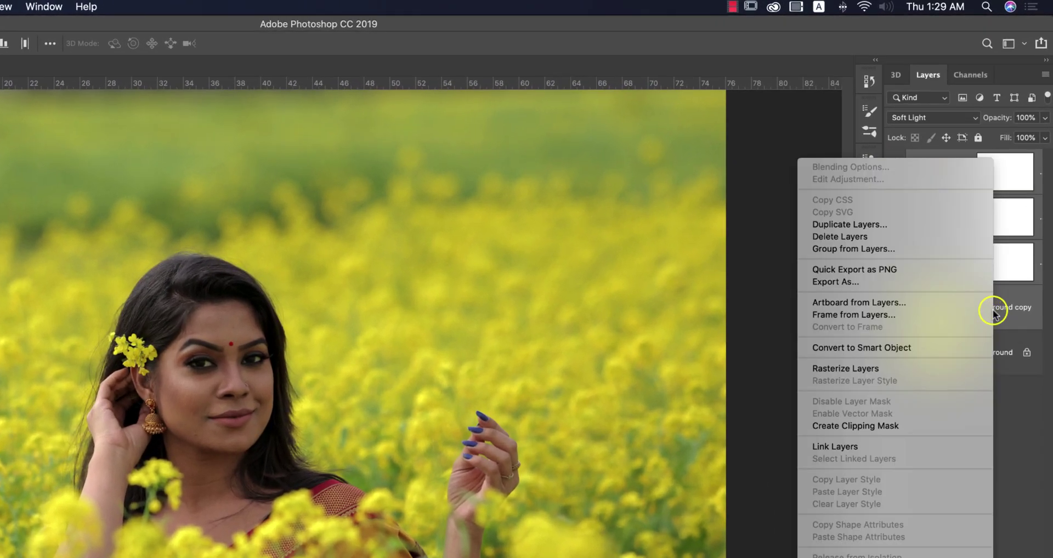
{"action": "left_click", "coordinate": [840, 349]}
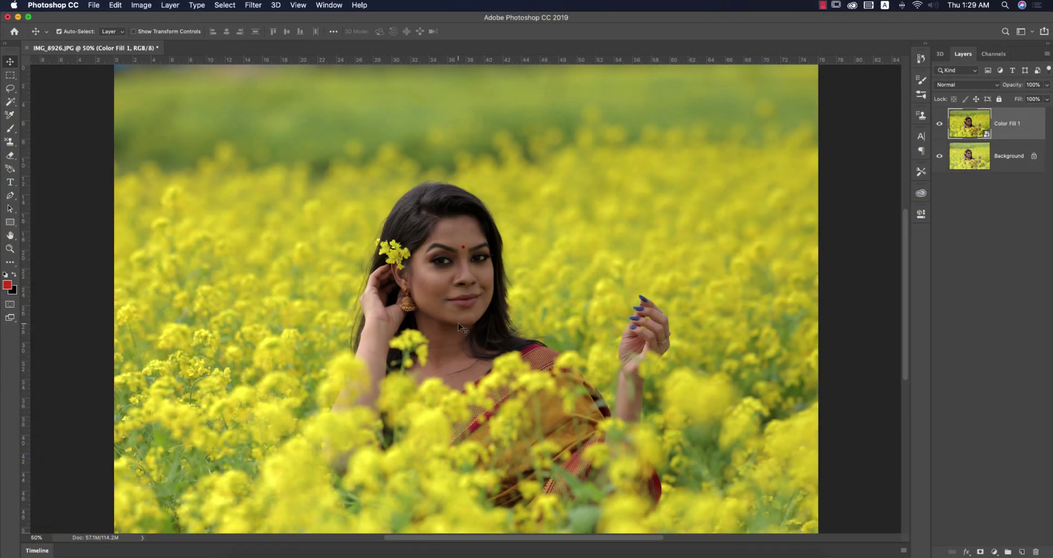
Zoom in on the woman's face and select the Spot Healing Brush Tool
{"action": "scroll", "coordinate": [459, 324], "scroll_direction": "up", "scroll_amount": 3}
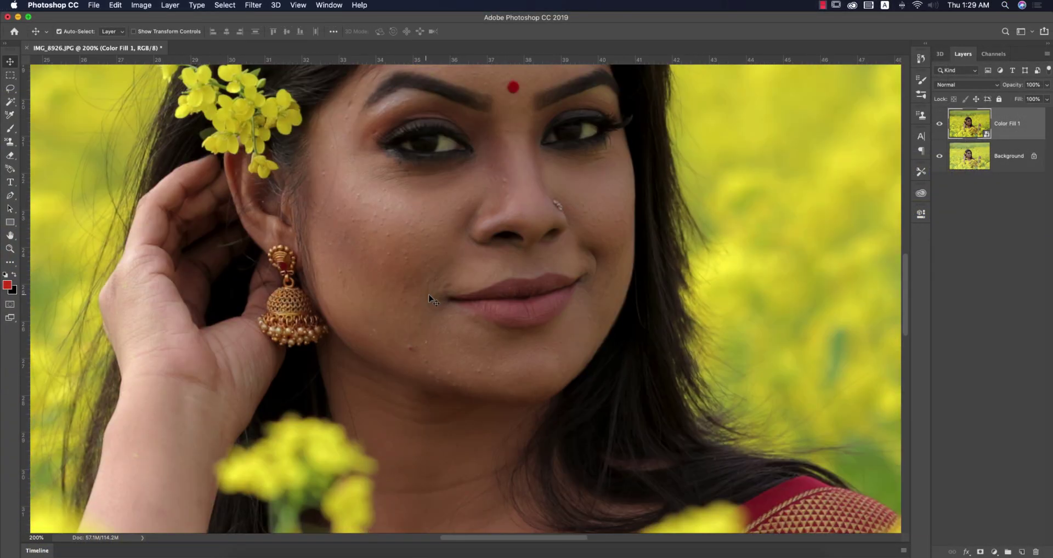
{"action": "left_click_drag", "start_coordinate": [473, 214], "coordinate": [455, 310]}
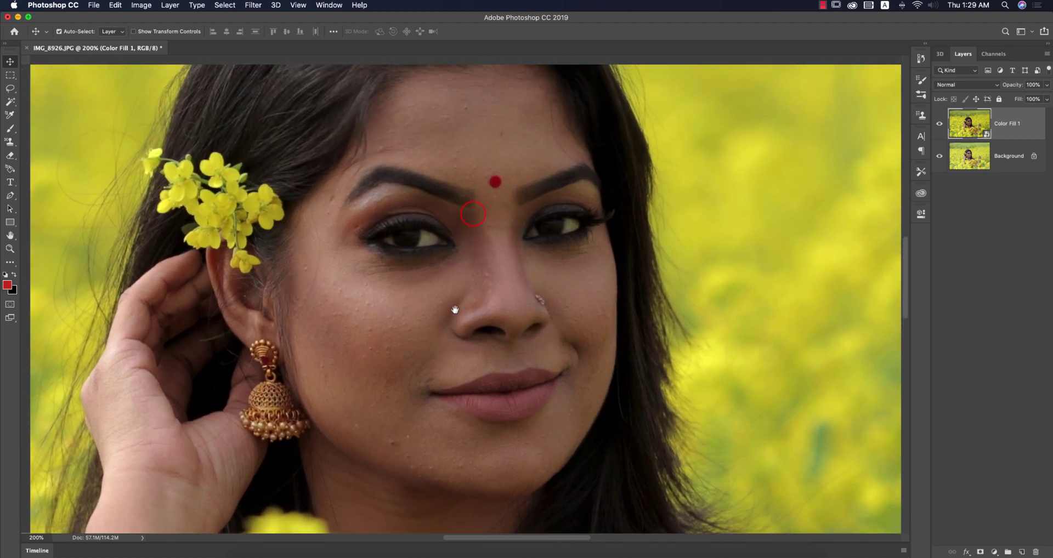
{"action": "key", "text": "super+r"}
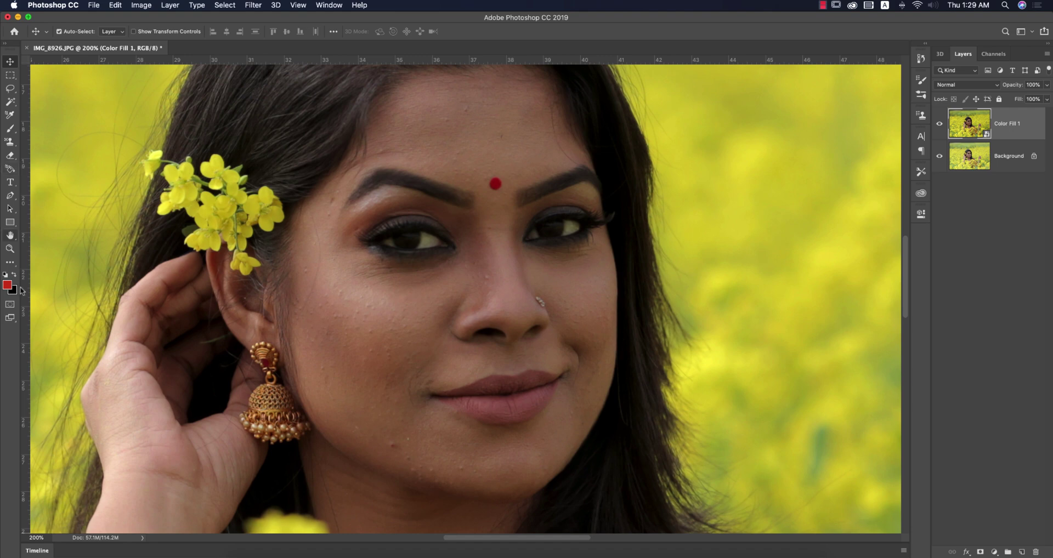
{"action": "left_click", "coordinate": [10, 262]}
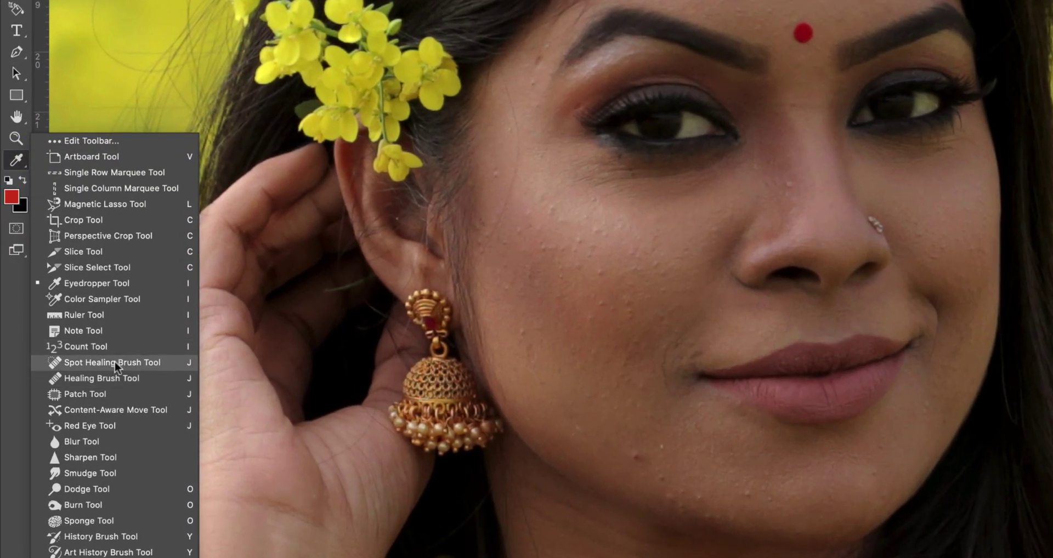
{"action": "left_click", "coordinate": [115, 363]}
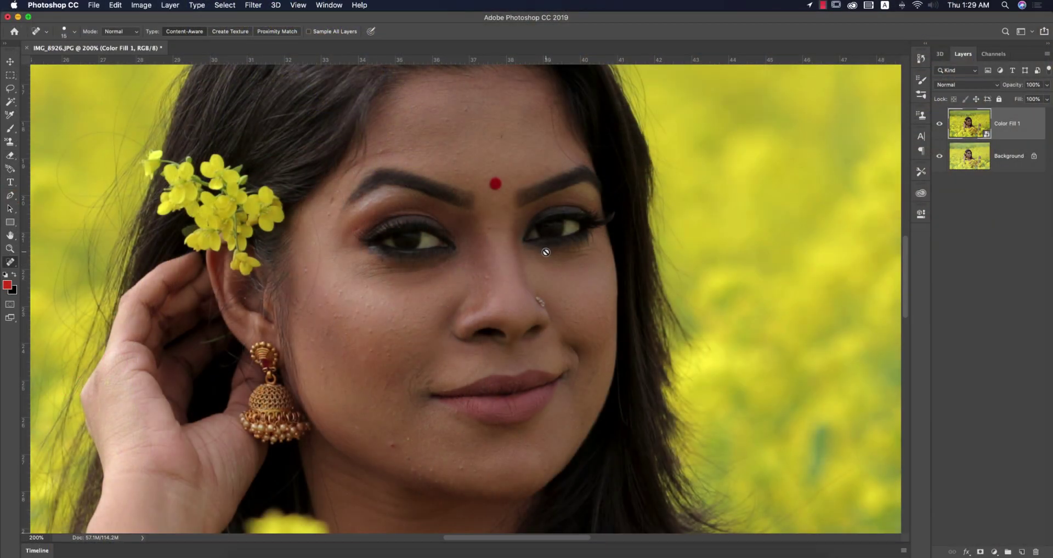
Open the Color Fill 1 smart object, select Background copy and zoom onto the face
{"action": "double_click", "coordinate": [985, 134]}
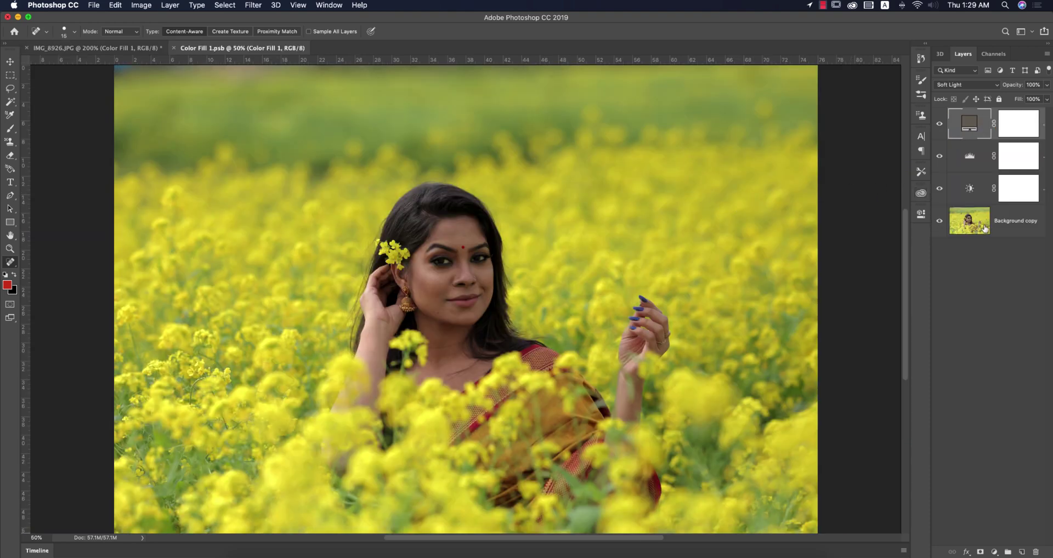
{"action": "left_click", "coordinate": [1013, 225]}
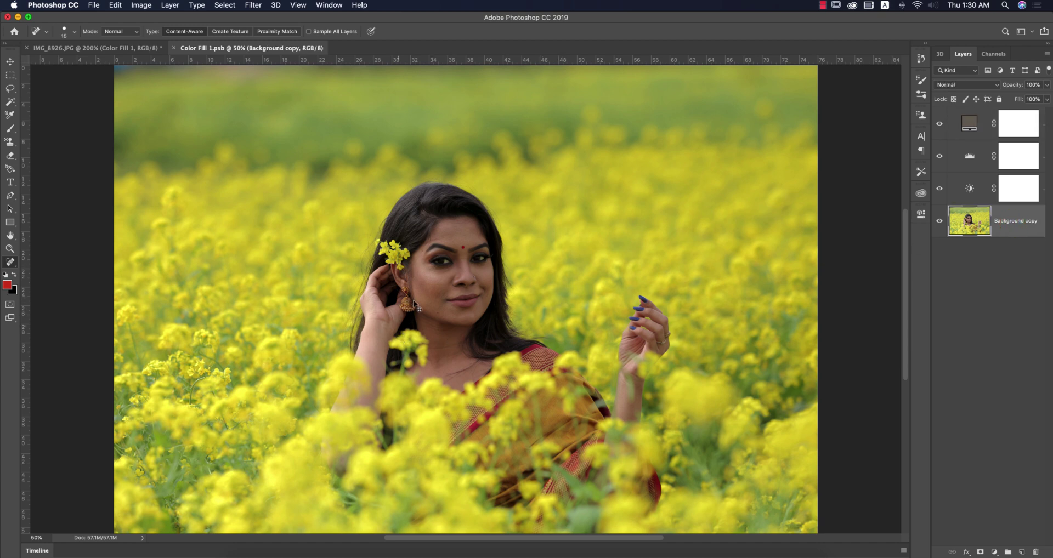
{"action": "scroll", "coordinate": [430, 295], "scroll_direction": "up", "scroll_amount": 4}
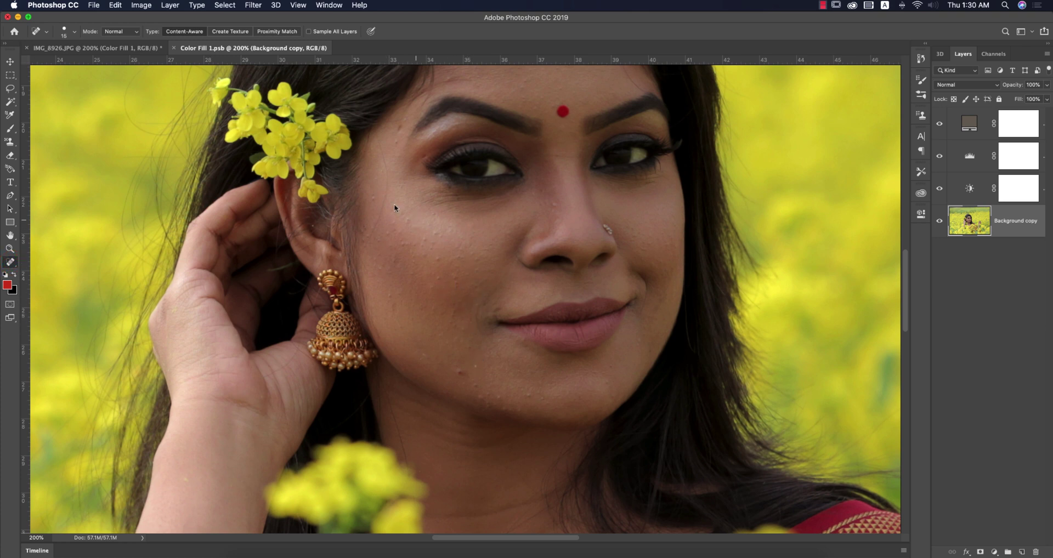
{"action": "left_click_drag", "start_coordinate": [474, 206], "coordinate": [434, 269]}
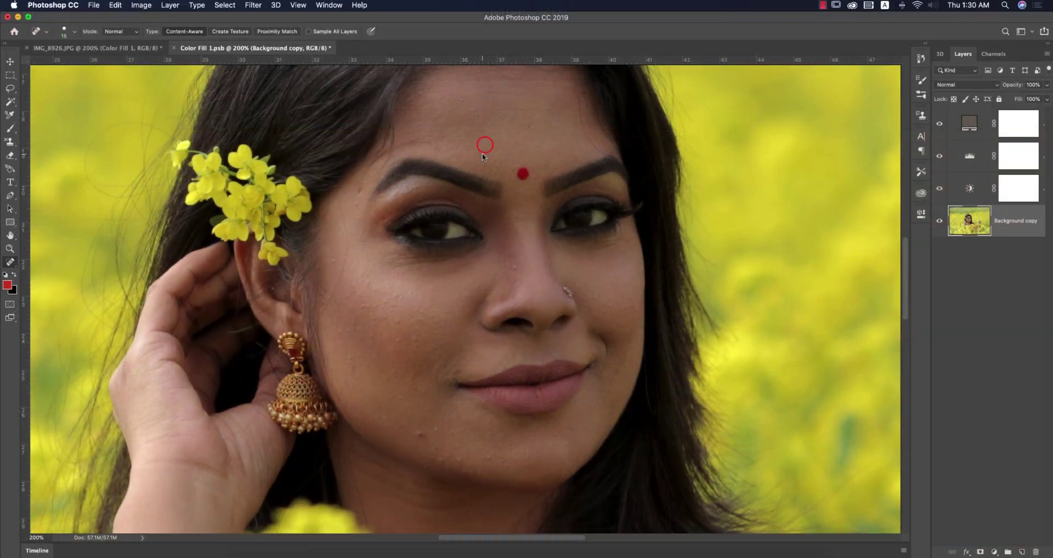
Heal the blemishes on the forehead, eyebrow, cheeks, nose, jaw and chin
{"action": "left_click", "coordinate": [472, 110]}
{"action": "left_click", "coordinate": [461, 99]}
{"action": "left_click", "coordinate": [433, 116]}
{"action": "left_click", "coordinate": [364, 185]}
{"action": "left_click", "coordinate": [440, 113]}
{"action": "left_click", "coordinate": [482, 151]}
{"action": "left_click", "coordinate": [388, 312]}
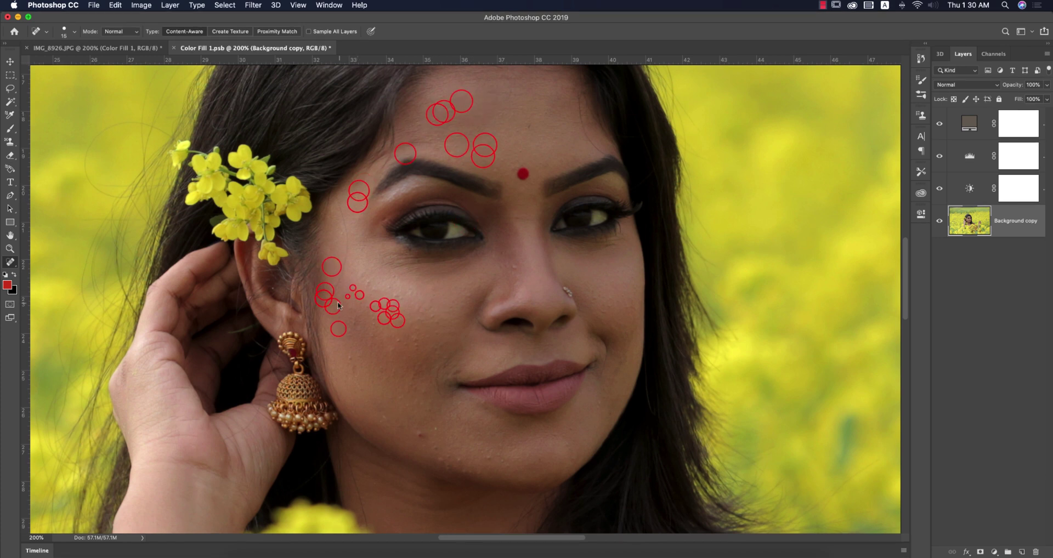
{"action": "left_click", "coordinate": [351, 293]}
{"action": "left_click", "coordinate": [386, 283]}
{"action": "left_click", "coordinate": [414, 255]}
{"action": "left_click", "coordinate": [425, 434]}
{"action": "left_click", "coordinate": [496, 459]}
{"action": "left_click", "coordinate": [418, 404]}
{"action": "left_click", "coordinate": [426, 431]}
{"action": "left_click", "coordinate": [373, 329]}
{"action": "left_click", "coordinate": [515, 269]}
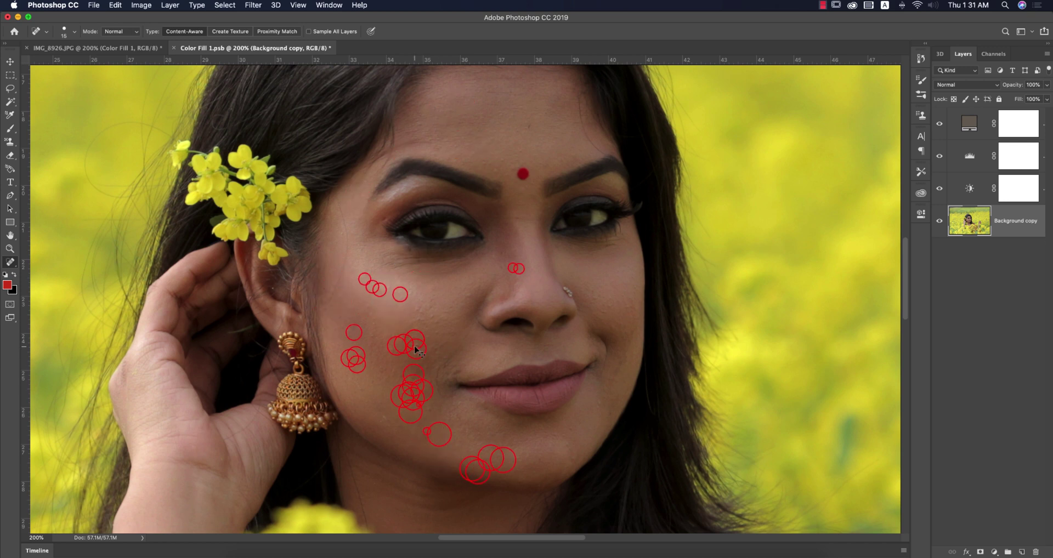
{"action": "left_click", "coordinate": [422, 318]}
{"action": "left_click", "coordinate": [600, 308]}
{"action": "left_click", "coordinate": [626, 312]}
{"action": "left_click", "coordinate": [598, 401]}
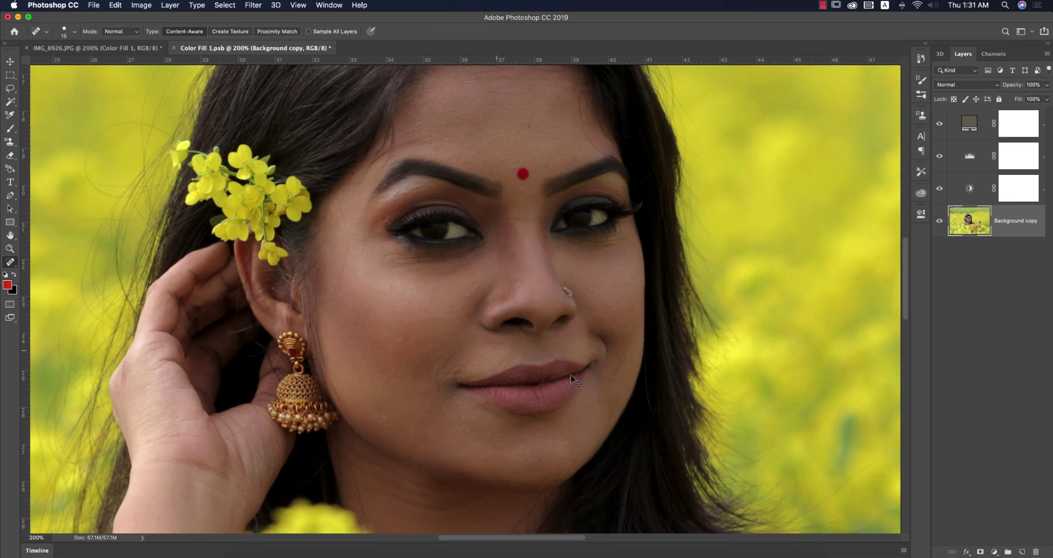
Save the smart object, return to the main photo and hide Color Fill 1
{"action": "key", "text": "super+s"}
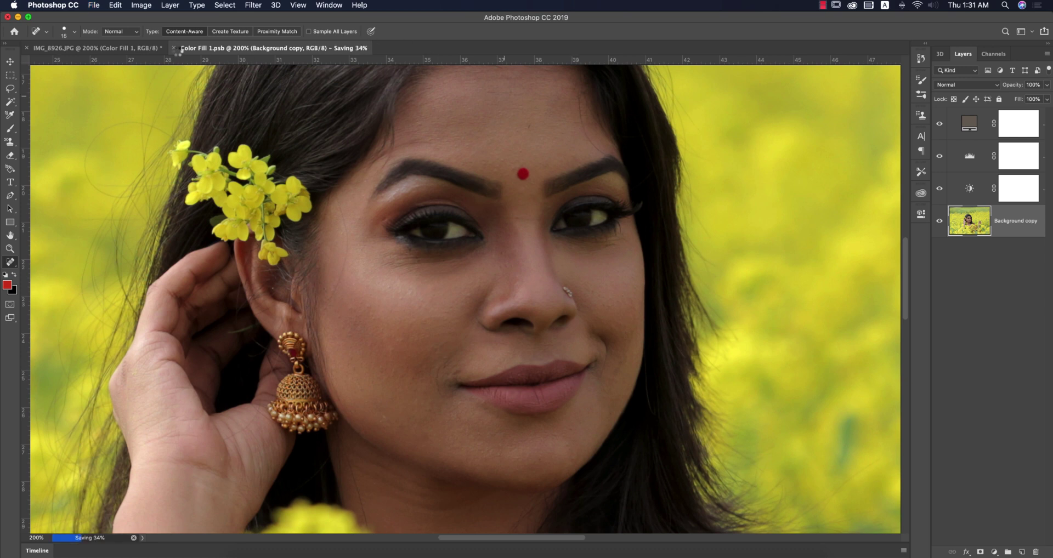
{"action": "left_click", "coordinate": [173, 48]}
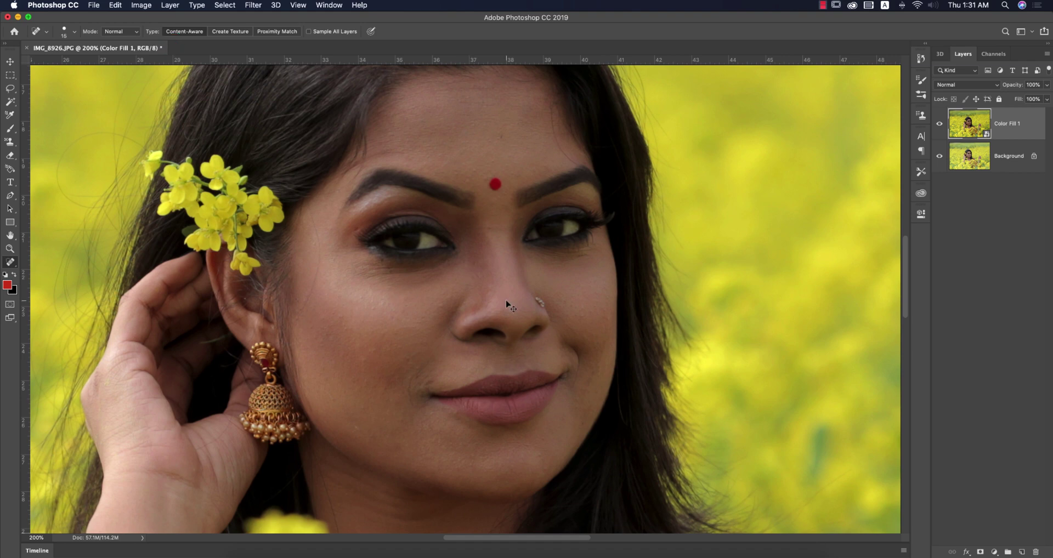
{"action": "left_click", "coordinate": [939, 124]}
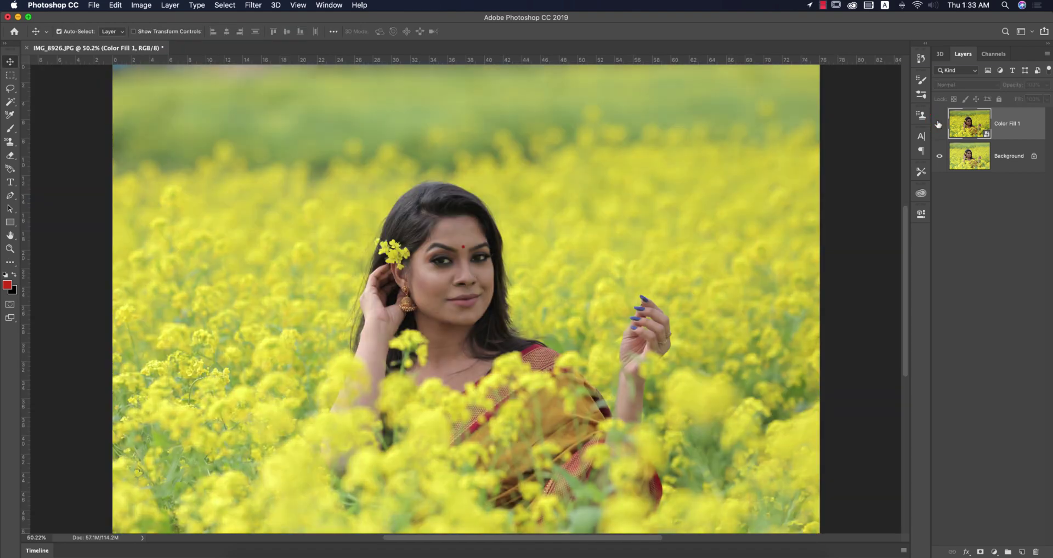
Compare with Color Fill 1 toggled, then open Camera Raw Filter at 100% on the face
{"action": "left_click", "coordinate": [938, 124]}
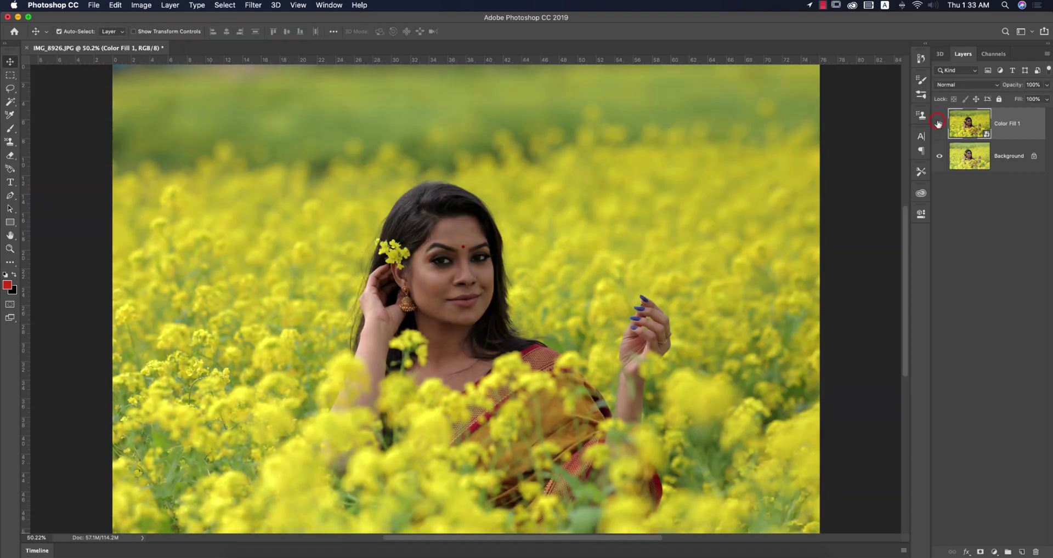
{"action": "left_click", "coordinate": [937, 124]}
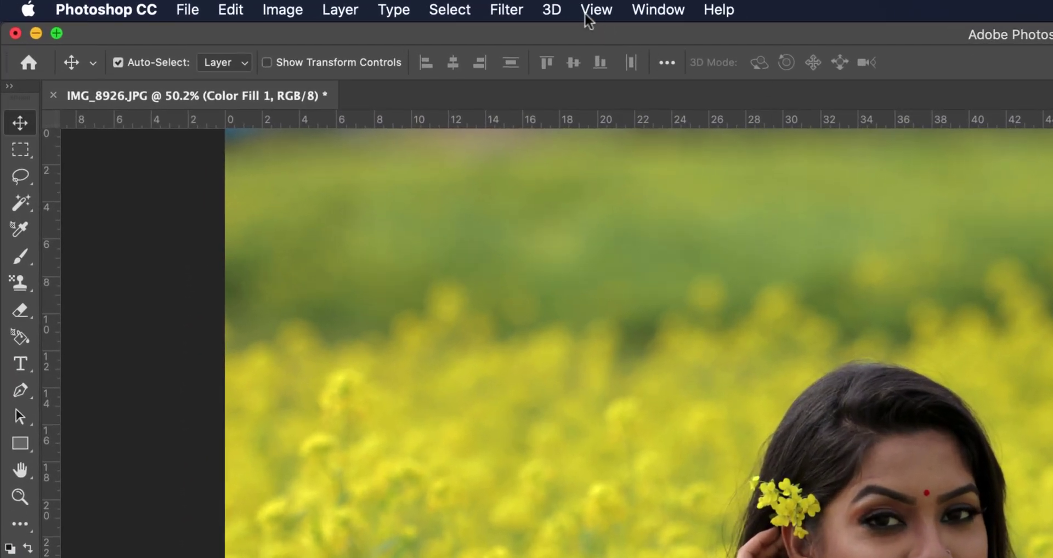
{"action": "left_click", "coordinate": [505, 12]}
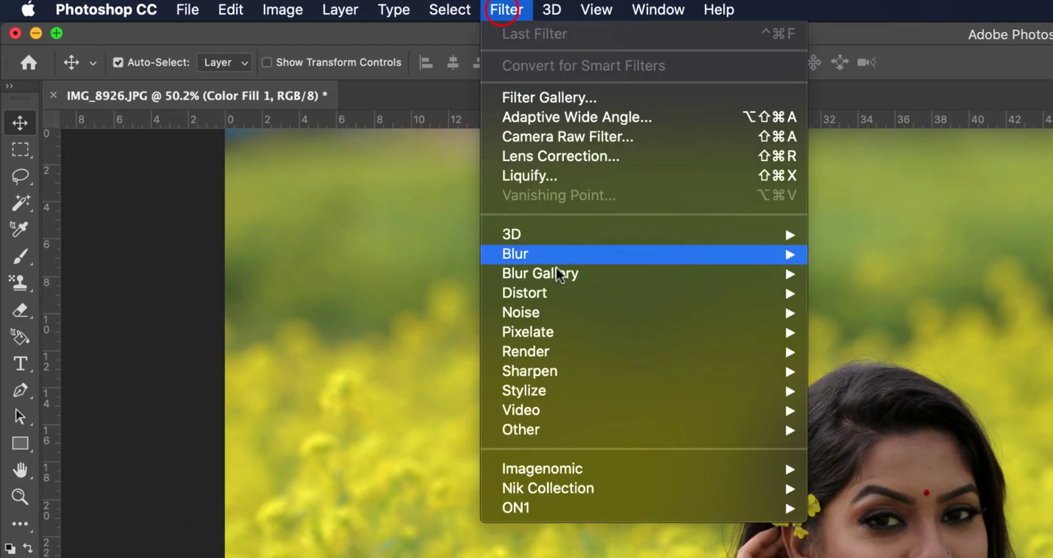
{"action": "left_click", "coordinate": [580, 138]}
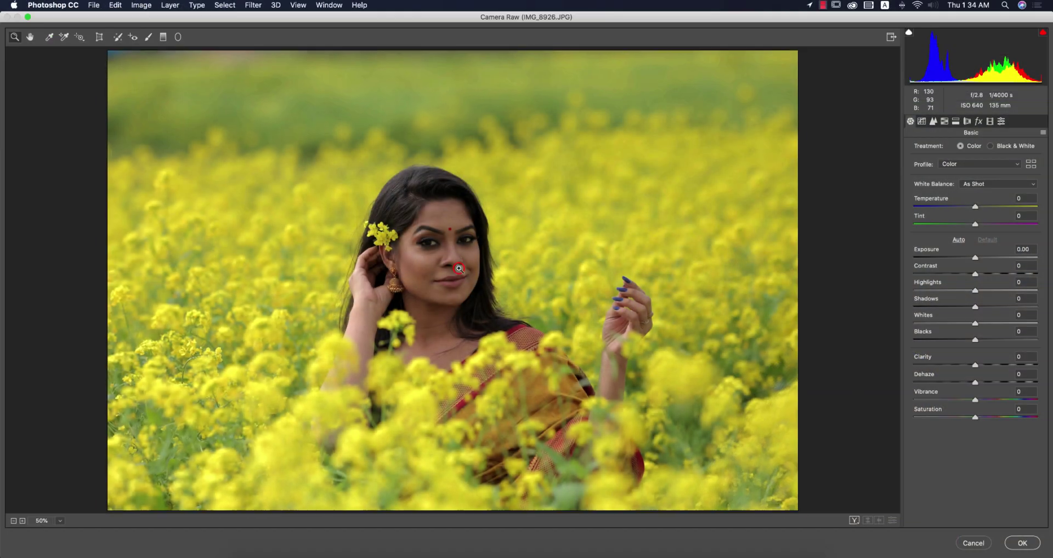
{"action": "left_click", "coordinate": [459, 269]}
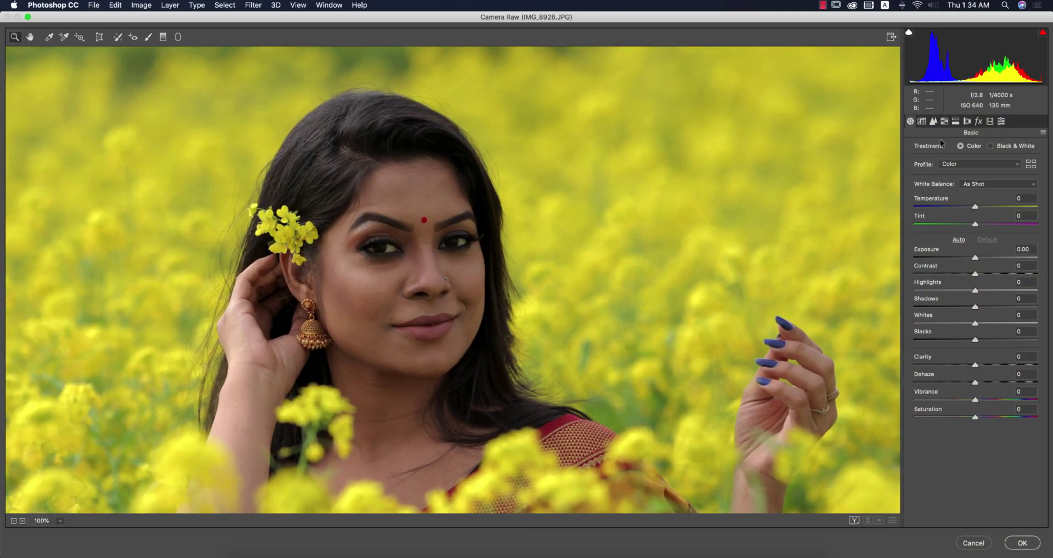
In the Detail tab, set Sharpening Amount to 36 and Luminance noise reduction to 50
{"action": "left_click", "coordinate": [934, 121]}
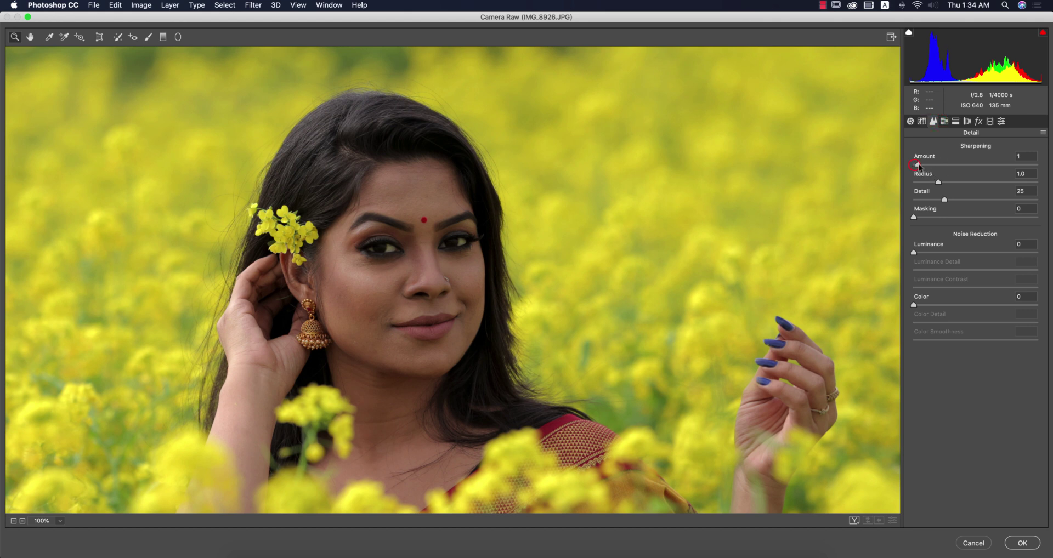
{"action": "left_click_drag", "start_coordinate": [916, 165], "coordinate": [943, 165]}
{"action": "left_click_drag", "start_coordinate": [913, 254], "coordinate": [981, 255]}
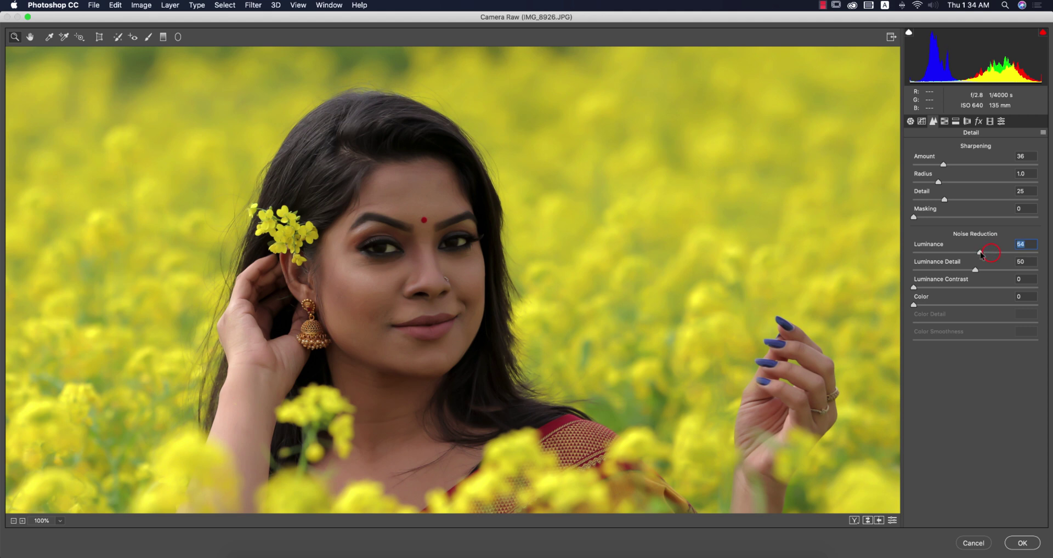
Brighten the yellows in HSL luminance and shift the Yellows hue to -42
{"action": "left_click", "coordinate": [944, 121]}
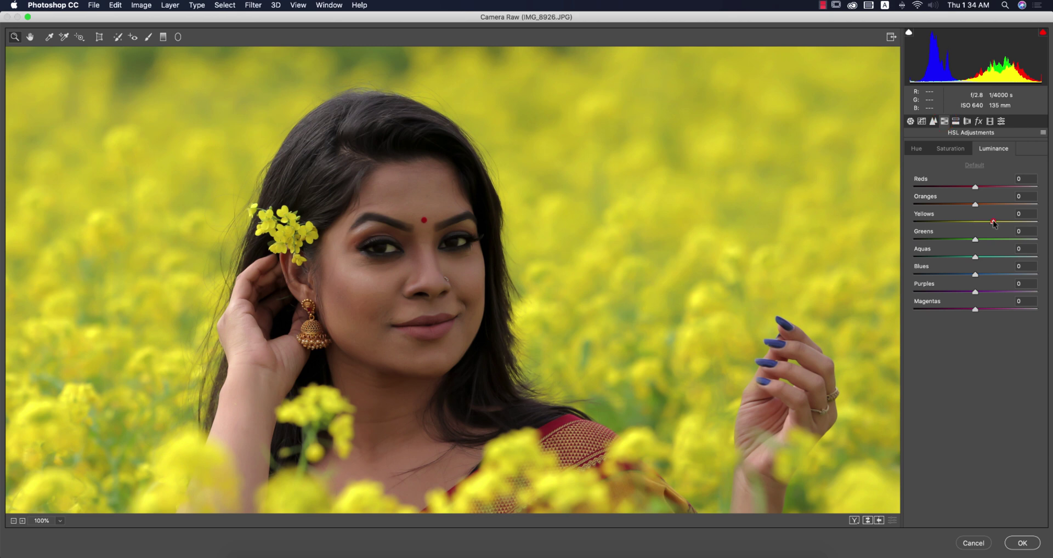
{"action": "mouse_move", "coordinate": [994, 223]}
{"action": "left_mouse_down"}
{"action": "mouse_move", "coordinate": [984, 214]}
{"action": "mouse_move", "coordinate": [999, 204]}
{"action": "mouse_move", "coordinate": [1004, 213]}
{"action": "left_mouse_up"}
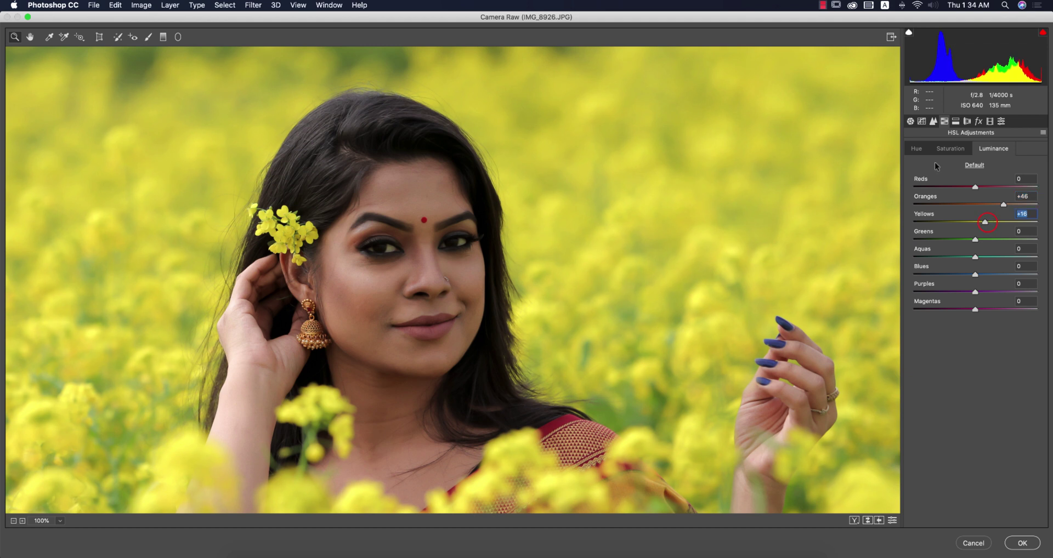
{"action": "left_click", "coordinate": [916, 149]}
{"action": "left_click_drag", "start_coordinate": [974, 223], "coordinate": [947, 223]}
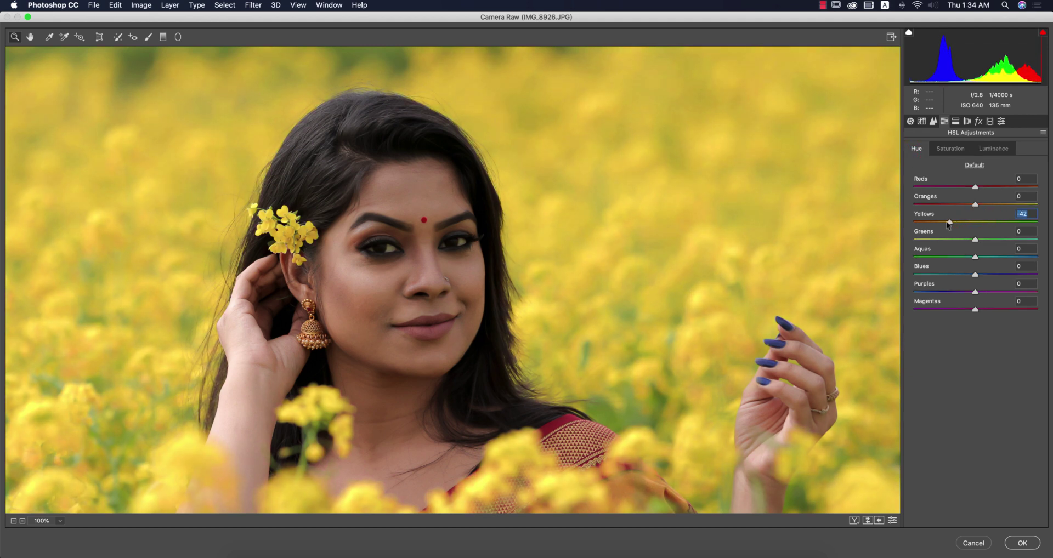
Show a side-by-side before/after preview zoomed in on the face
{"action": "key", "text": "super+0"}
{"action": "left_click", "coordinate": [854, 519]}
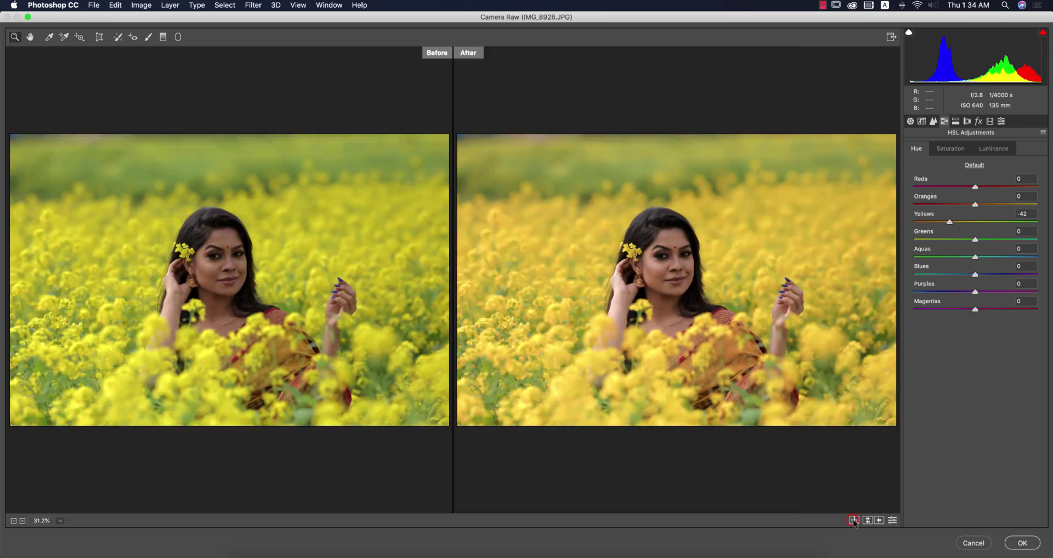
{"action": "left_click", "coordinate": [676, 284]}
{"action": "left_click", "coordinate": [676, 284]}
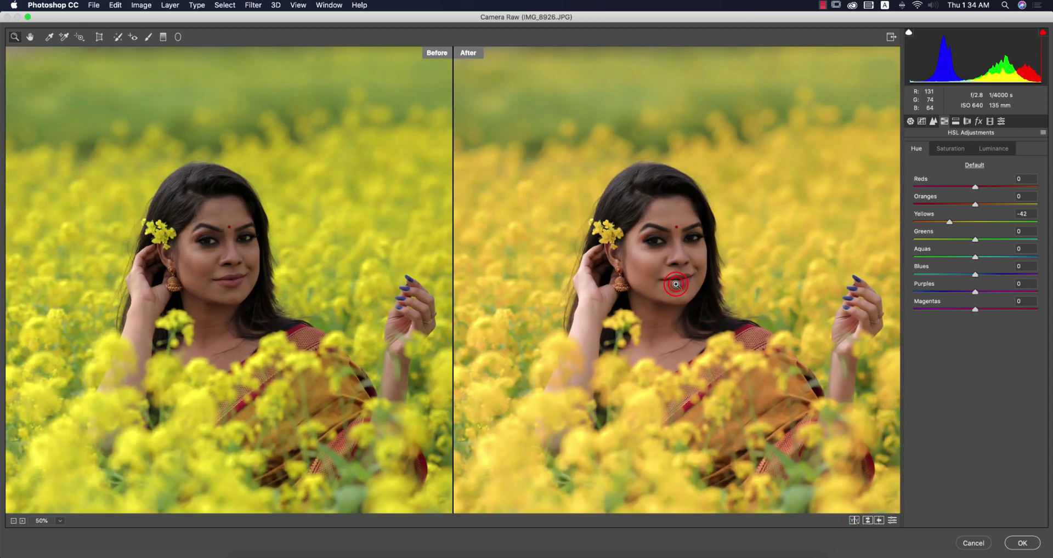
{"action": "left_click", "coordinate": [676, 284]}
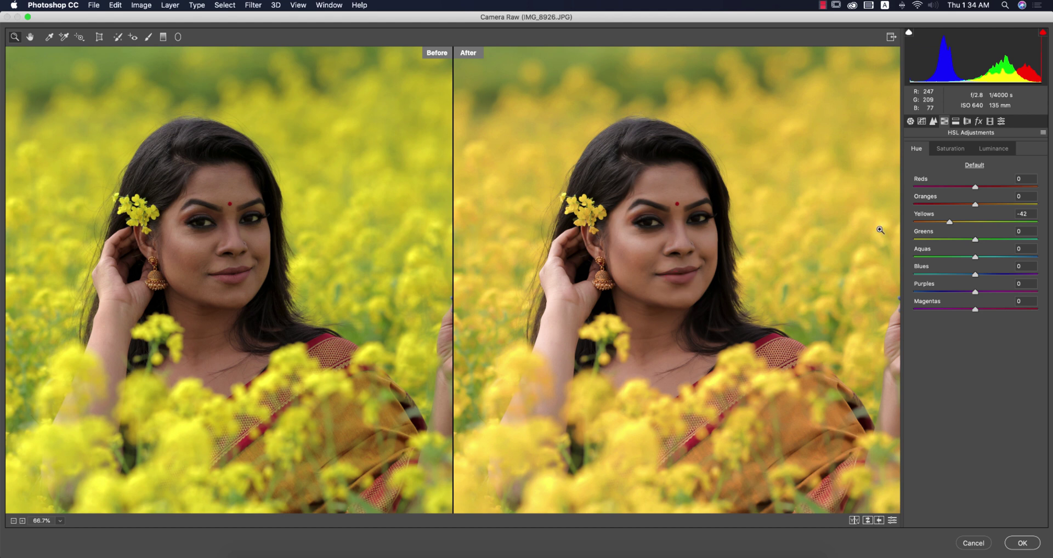
Set HSL saturation to Oranges -10 and Reds +64
{"action": "left_click", "coordinate": [953, 147]}
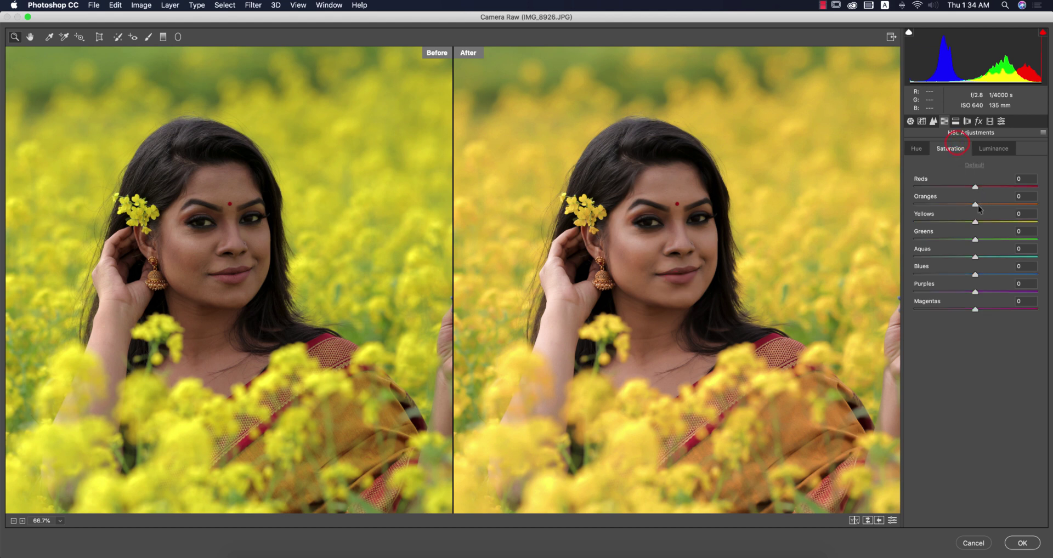
{"action": "left_click_drag", "start_coordinate": [974, 204], "coordinate": [990, 189]}
{"action": "left_click", "coordinate": [996, 148]}
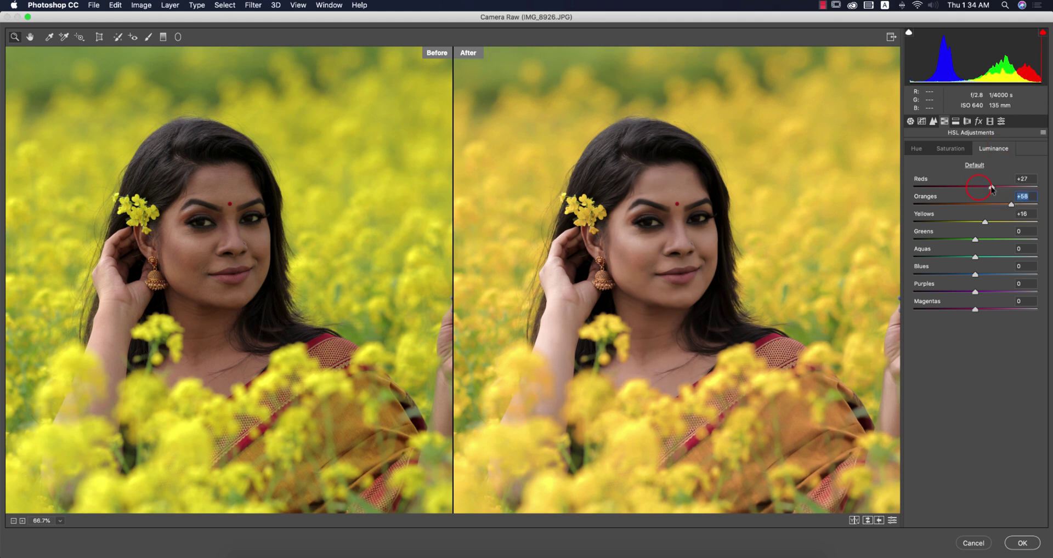
{"action": "left_click", "coordinate": [953, 149]}
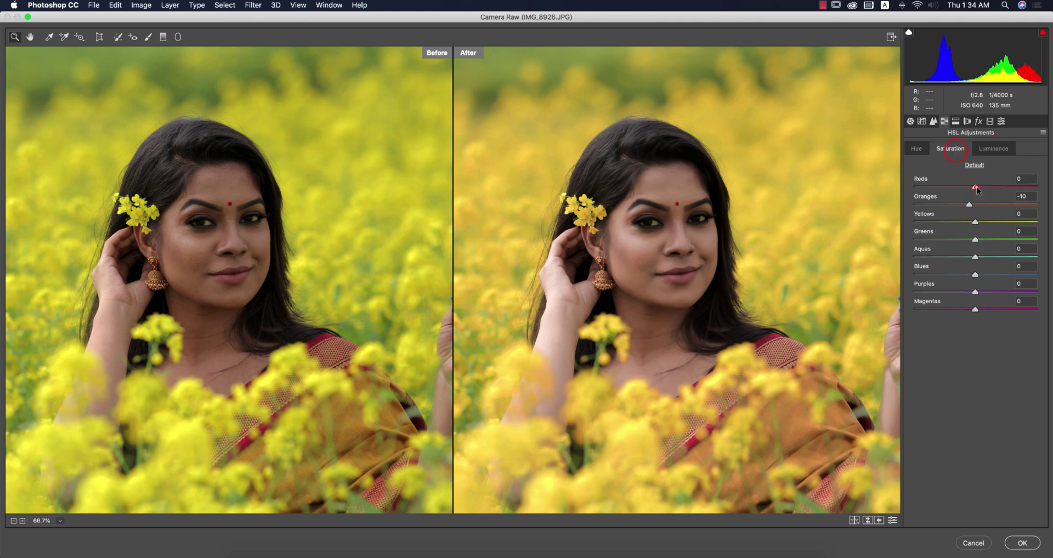
{"action": "left_click_drag", "start_coordinate": [1016, 188], "coordinate": [1015, 189]}
{"action": "left_click", "coordinate": [910, 122]}
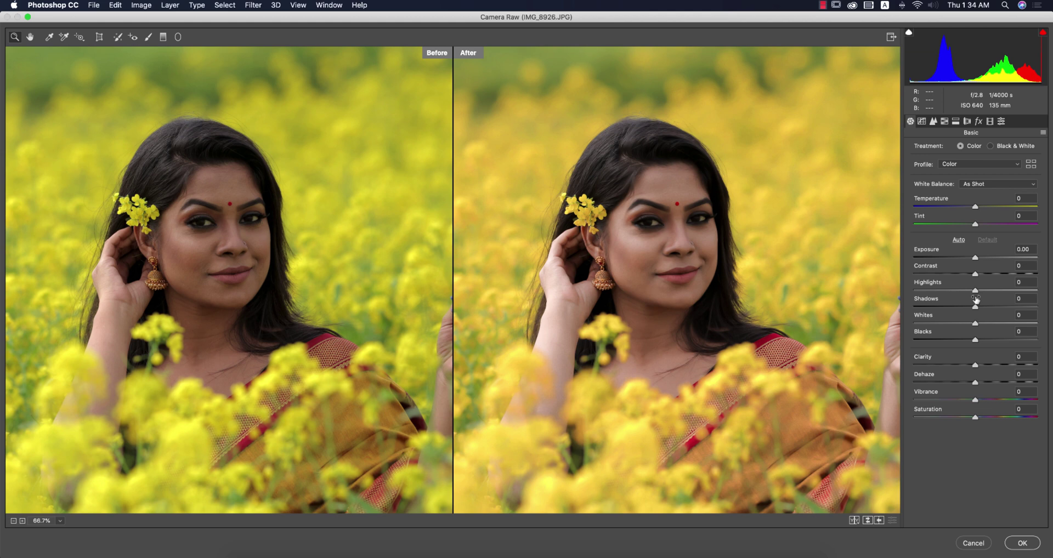
Set Highlights to -34, Shadows +32 and Blacks -9, previewing only the After image
{"action": "key", "text": "super+0"}
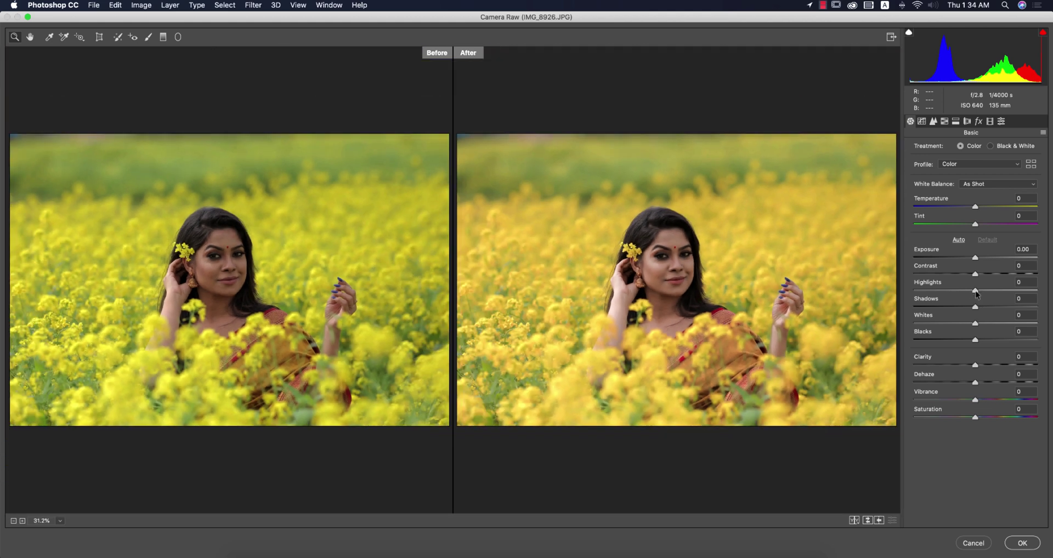
{"action": "left_click_drag", "start_coordinate": [975, 290], "coordinate": [969, 340]}
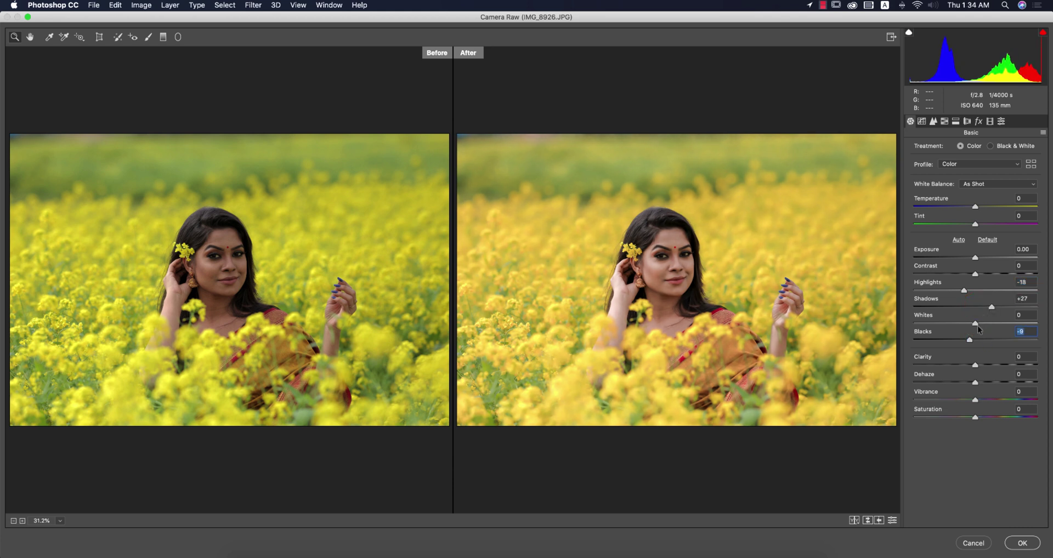
{"action": "left_click_drag", "start_coordinate": [991, 307], "coordinate": [995, 308]}
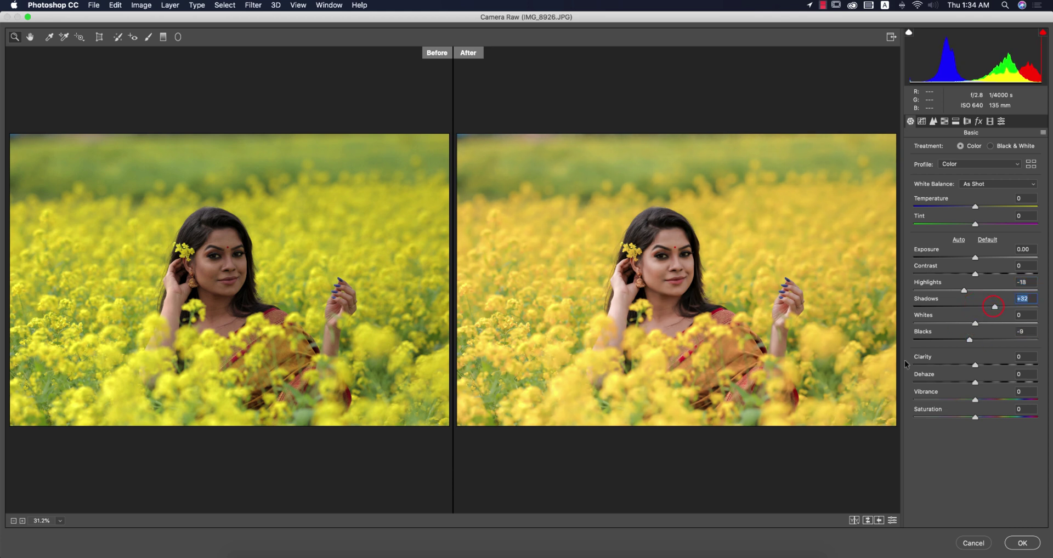
{"action": "left_click", "coordinate": [855, 520]}
{"action": "left_click", "coordinate": [856, 520]}
{"action": "left_click", "coordinate": [855, 520]}
{"action": "left_click", "coordinate": [855, 520]}
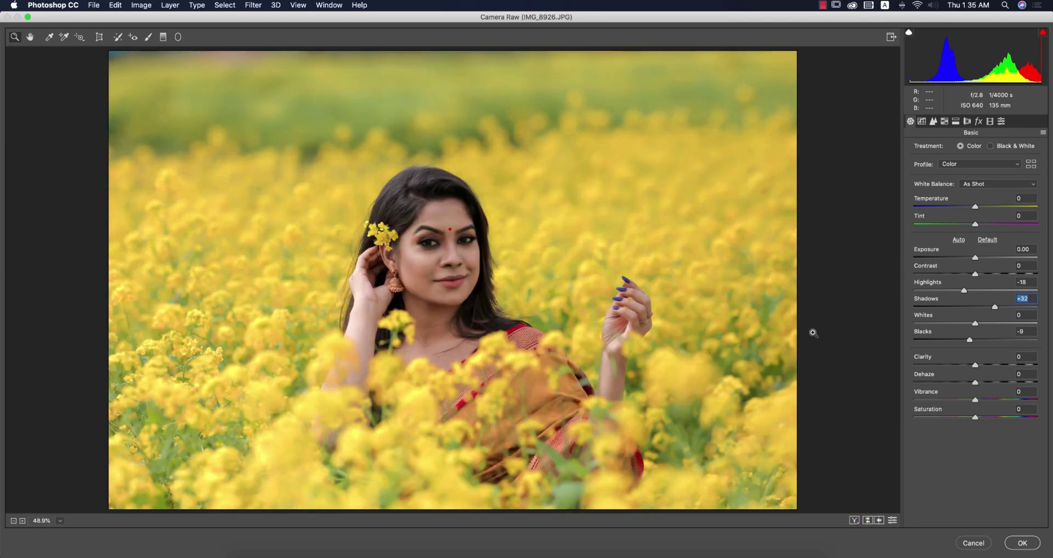
Set Tint to +6, Dehaze to +13 and Contrast to +7
{"action": "left_click", "coordinate": [975, 207]}
{"action": "left_click", "coordinate": [976, 207]}
{"action": "left_click_drag", "start_coordinate": [977, 226], "coordinate": [979, 223]}
{"action": "left_click_drag", "start_coordinate": [975, 382], "coordinate": [971, 402]}
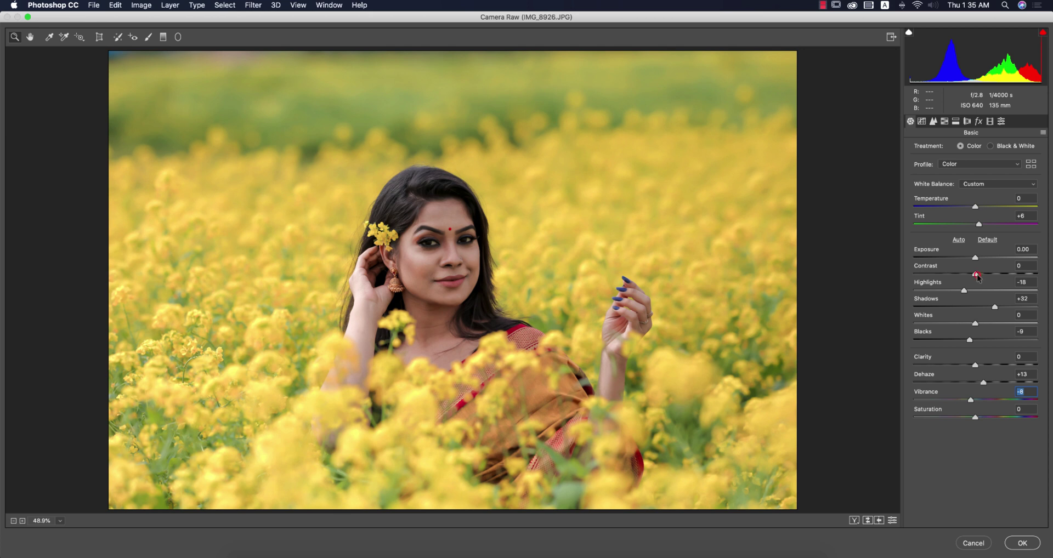
{"action": "mouse_move", "coordinate": [976, 277]}
{"action": "left_mouse_down"}
{"action": "mouse_move", "coordinate": [950, 292]}
{"action": "mouse_move", "coordinate": [977, 258]}
{"action": "left_mouse_up"}
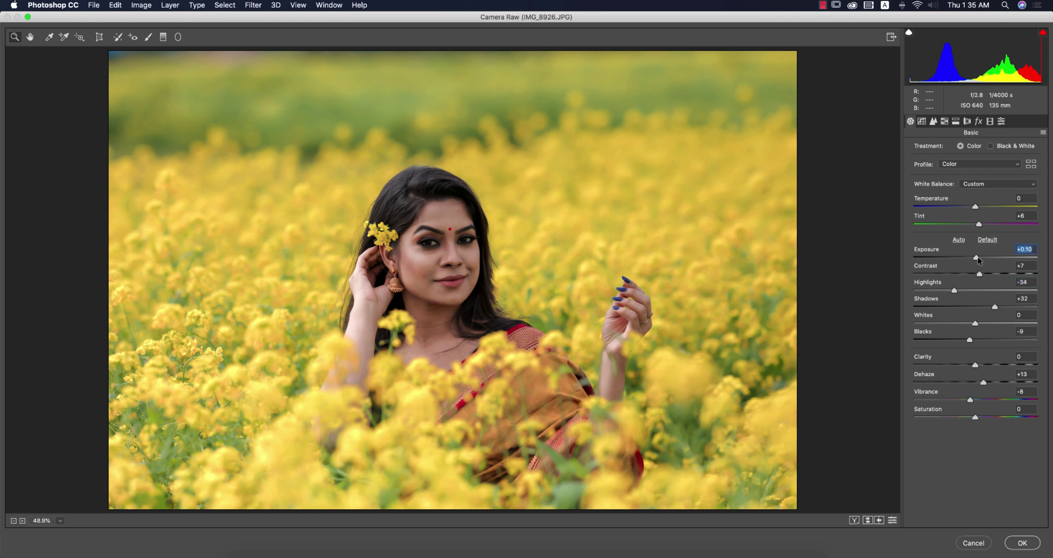
Apply a Highlight Priority post-crop vignette: Amount -28, Roundness +48, Feather 78
{"action": "left_click", "coordinate": [956, 122]}
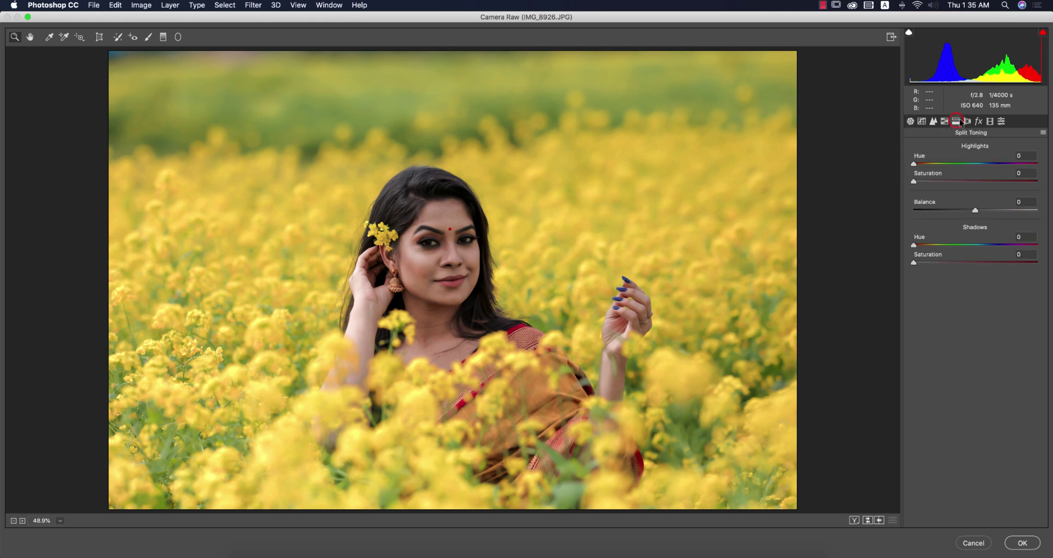
{"action": "left_click", "coordinate": [978, 121]}
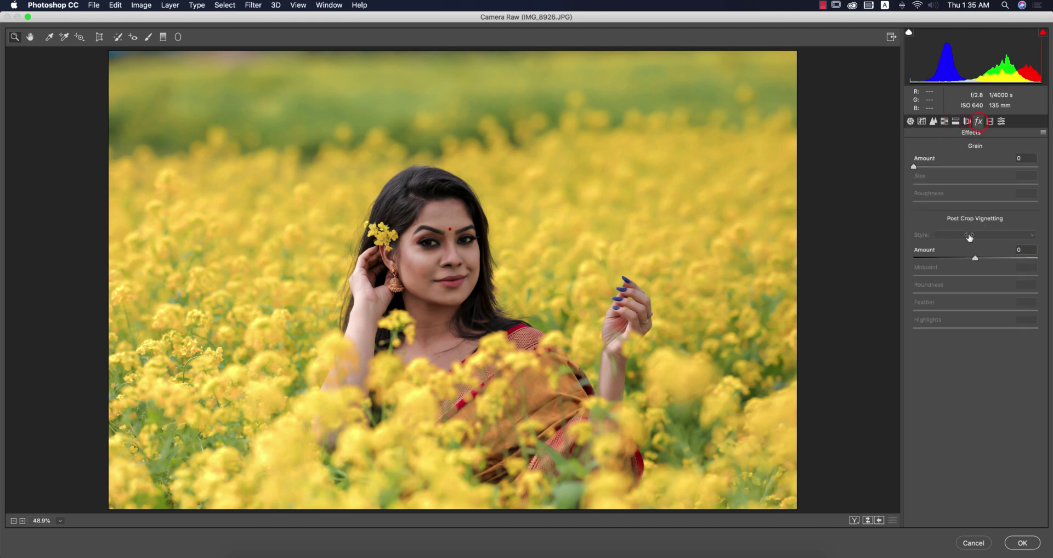
{"action": "left_click_drag", "start_coordinate": [974, 258], "coordinate": [955, 260]}
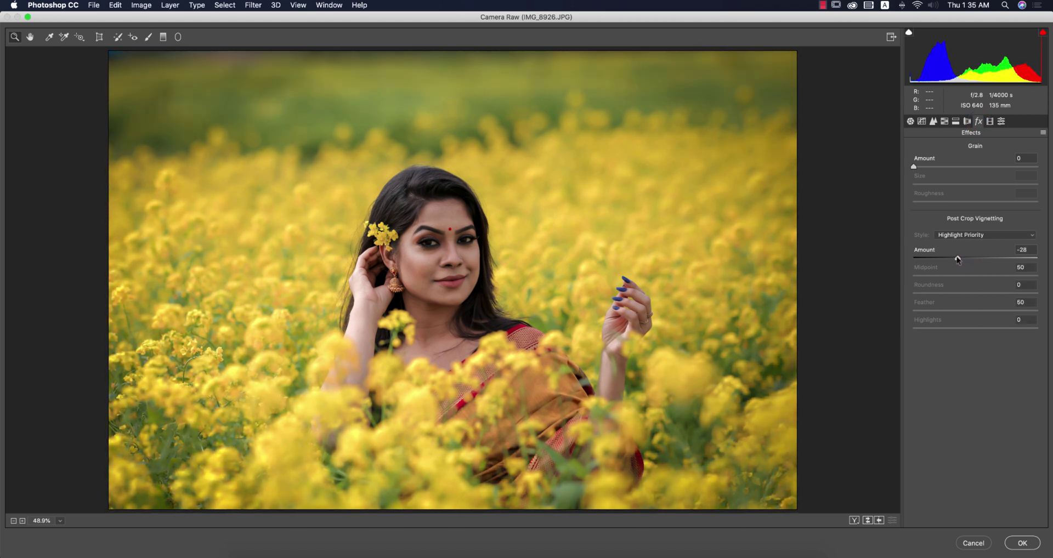
{"action": "left_click_drag", "start_coordinate": [956, 260], "coordinate": [1010, 310]}
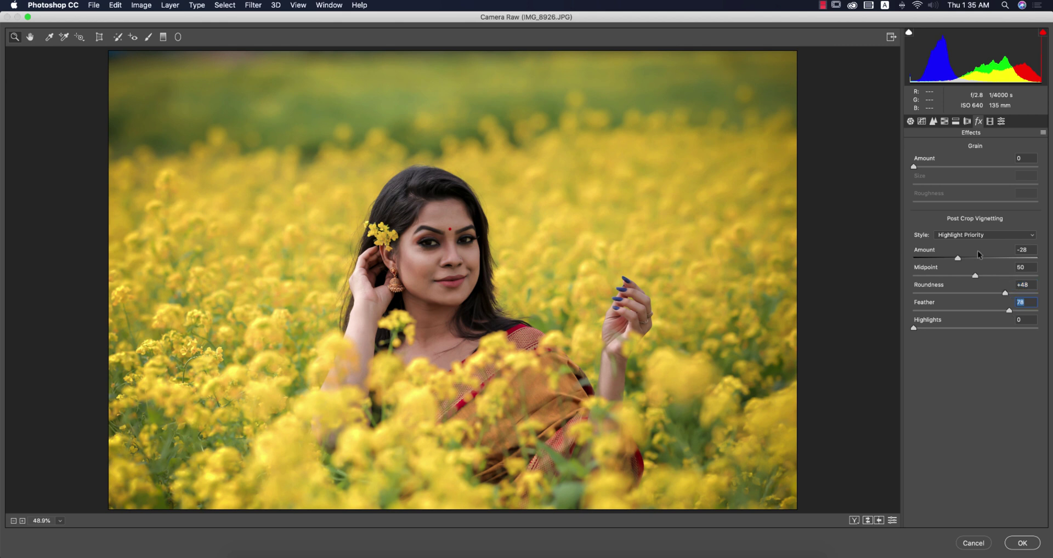
Set calibration primary hues to Red +10, Green -2 and Blue -6, then show the Tone Curve
{"action": "left_click", "coordinate": [989, 122]}
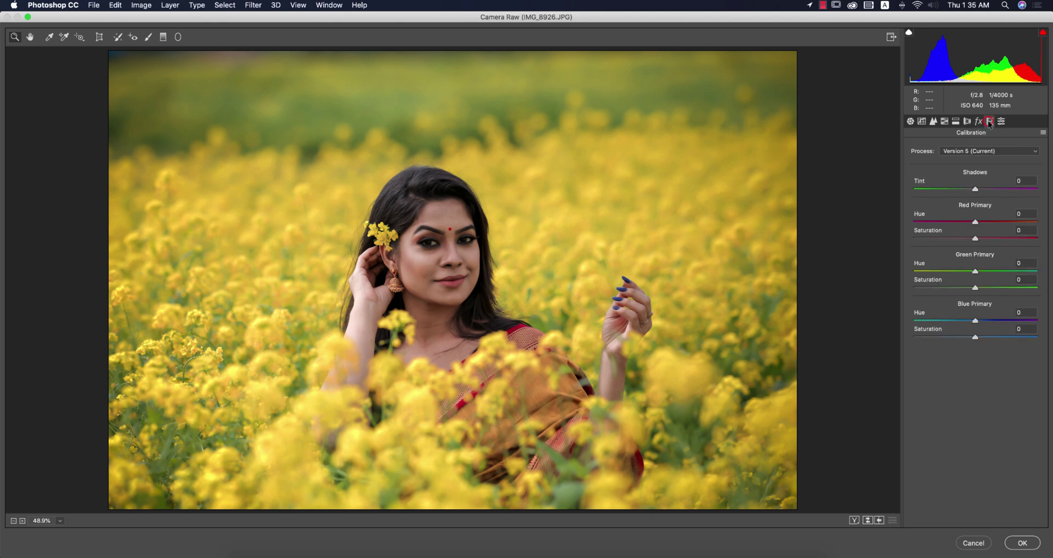
{"action": "left_click_drag", "start_coordinate": [975, 223], "coordinate": [983, 225]}
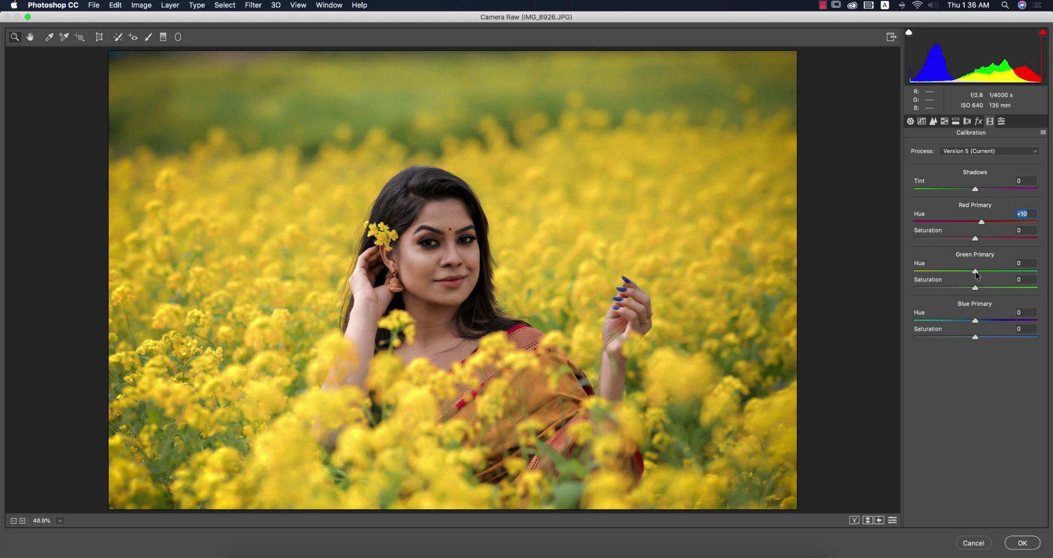
{"action": "left_click_drag", "start_coordinate": [975, 272], "coordinate": [973, 274]}
{"action": "left_click", "coordinate": [974, 272]}
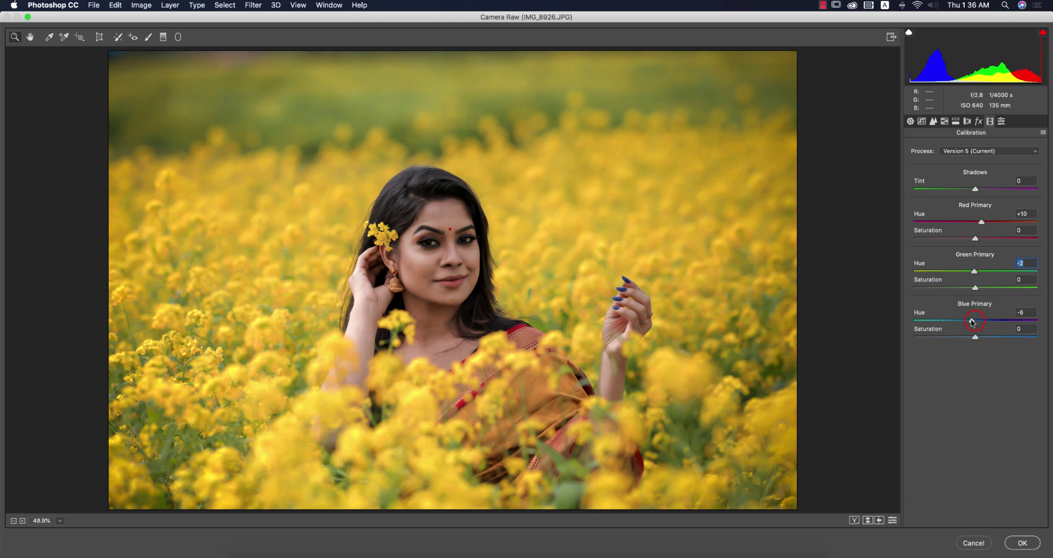
{"action": "left_click", "coordinate": [931, 122]}
{"action": "left_click", "coordinate": [921, 121]}
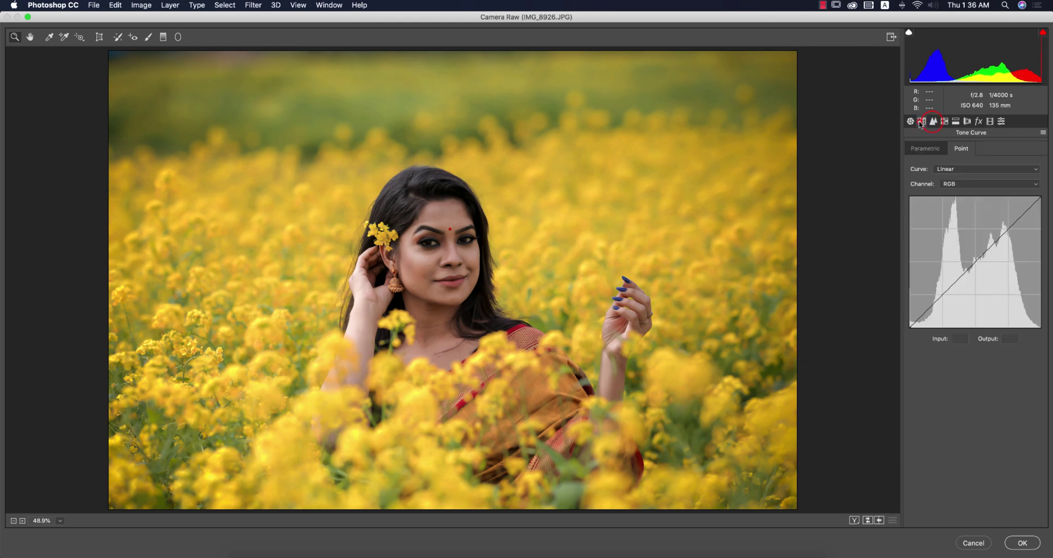
Pull a Green-channel tone curve midpoint from 131 to 128, then show the HSL Hue sliders
{"action": "left_click", "coordinate": [960, 185]}
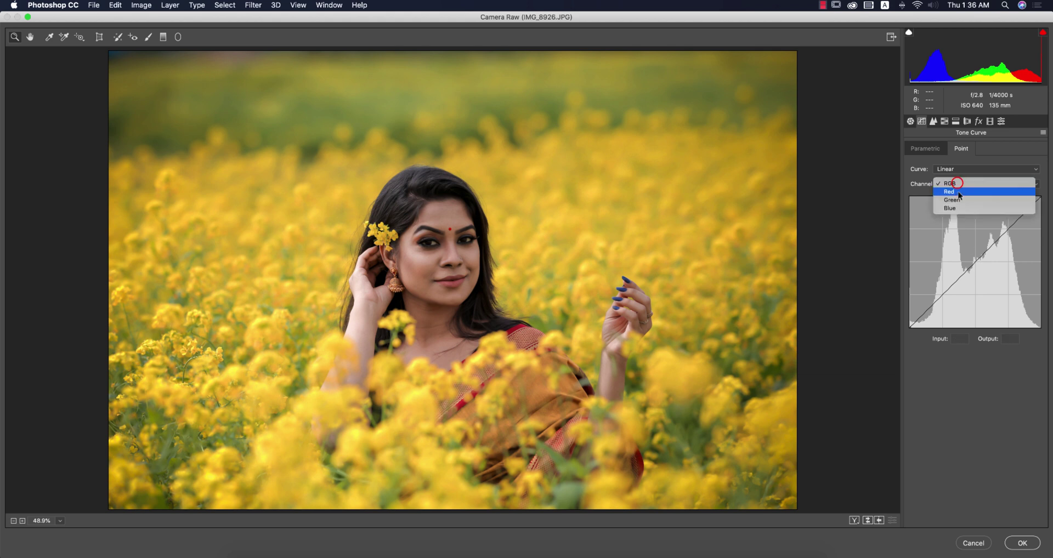
{"action": "left_click", "coordinate": [961, 201]}
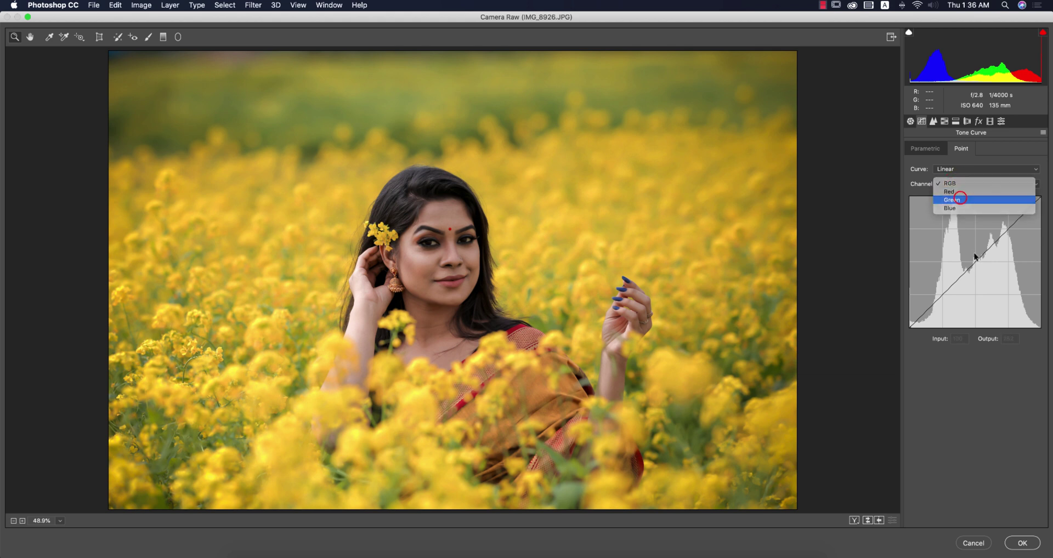
{"action": "left_click", "coordinate": [973, 262]}
{"action": "left_click_drag", "start_coordinate": [974, 262], "coordinate": [975, 265]}
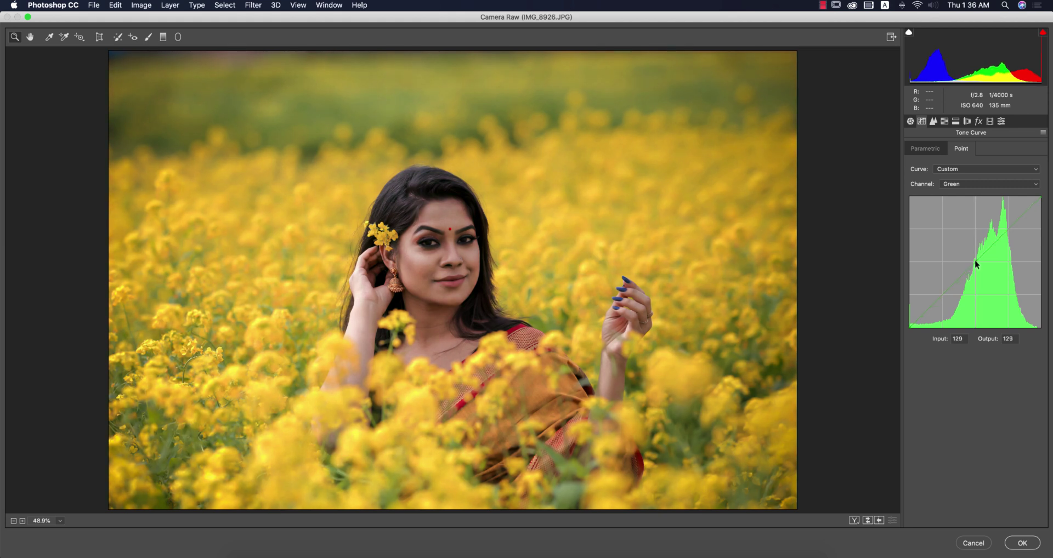
{"action": "left_click_drag", "start_coordinate": [975, 260], "coordinate": [976, 262]}
{"action": "left_click", "coordinate": [944, 121]}
{"action": "left_click", "coordinate": [917, 149]}
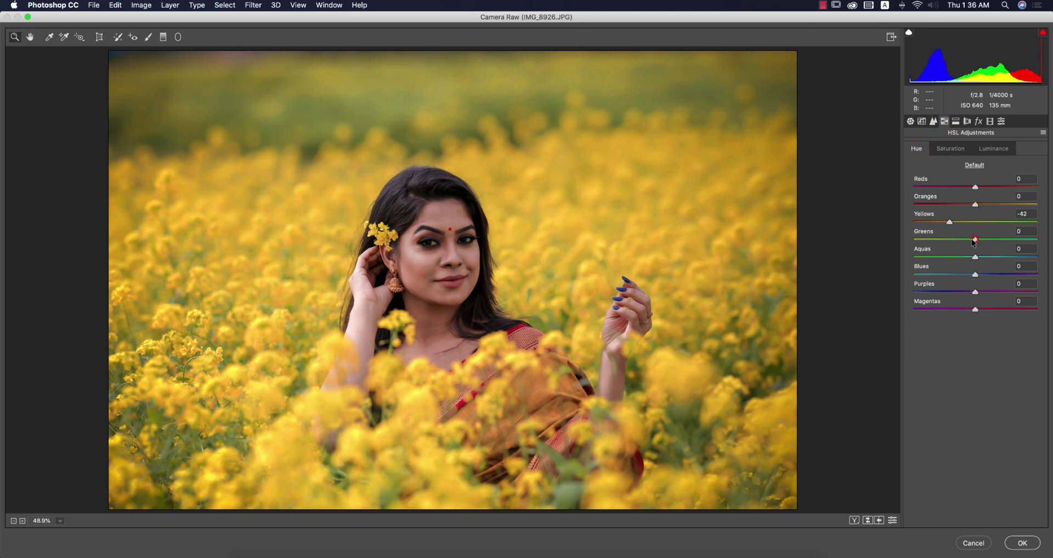
Shift HSL hues to Greens -13, Aquas +18 and Yellows -43
{"action": "mouse_move", "coordinate": [975, 240]}
{"action": "left_mouse_down"}
{"action": "mouse_move", "coordinate": [929, 240]}
{"action": "mouse_move", "coordinate": [976, 247]}
{"action": "left_mouse_up"}
{"action": "left_click", "coordinate": [966, 242]}
{"action": "left_click_drag", "start_coordinate": [974, 257], "coordinate": [987, 258]}
{"action": "left_click_drag", "start_coordinate": [952, 222], "coordinate": [951, 223]}
Cool the white balance temperature slightly in the Basic panel
{"action": "left_click", "coordinate": [910, 121]}
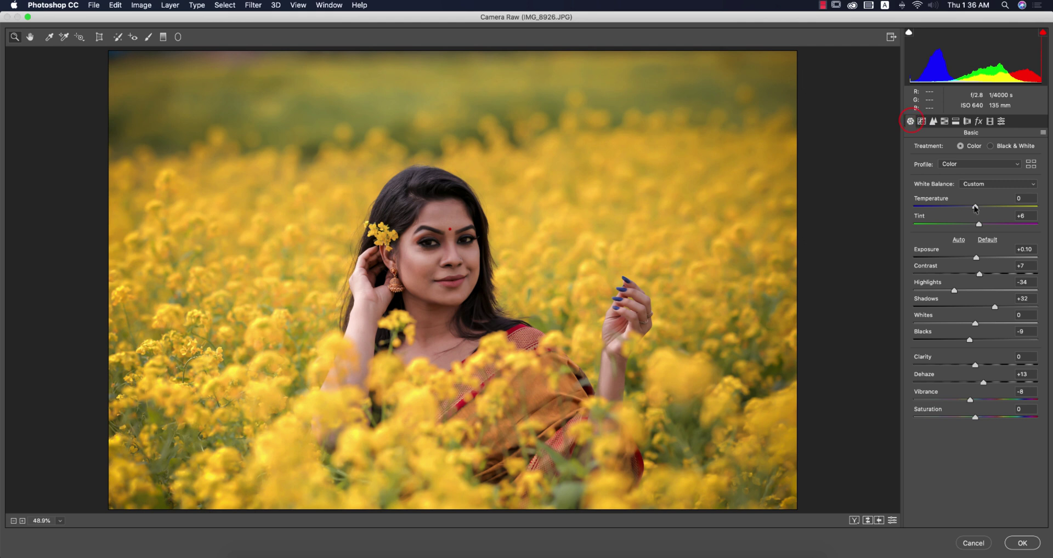
{"action": "left_click_drag", "start_coordinate": [974, 207], "coordinate": [972, 208]}
{"action": "left_click", "coordinate": [943, 122]}
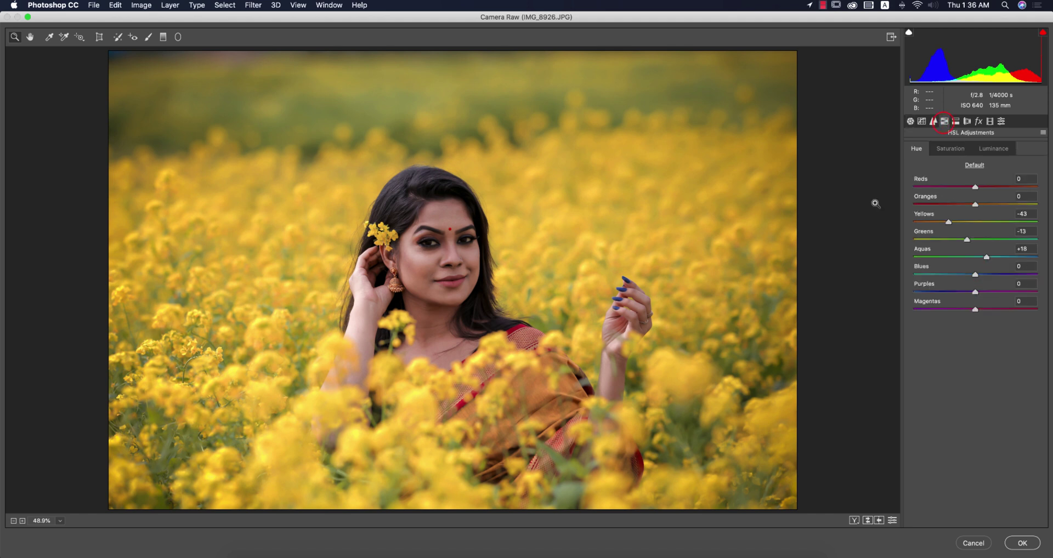
Brighten the Reds, Oranges and Yellows luminance
{"action": "left_click", "coordinate": [959, 149]}
{"action": "left_click", "coordinate": [993, 148]}
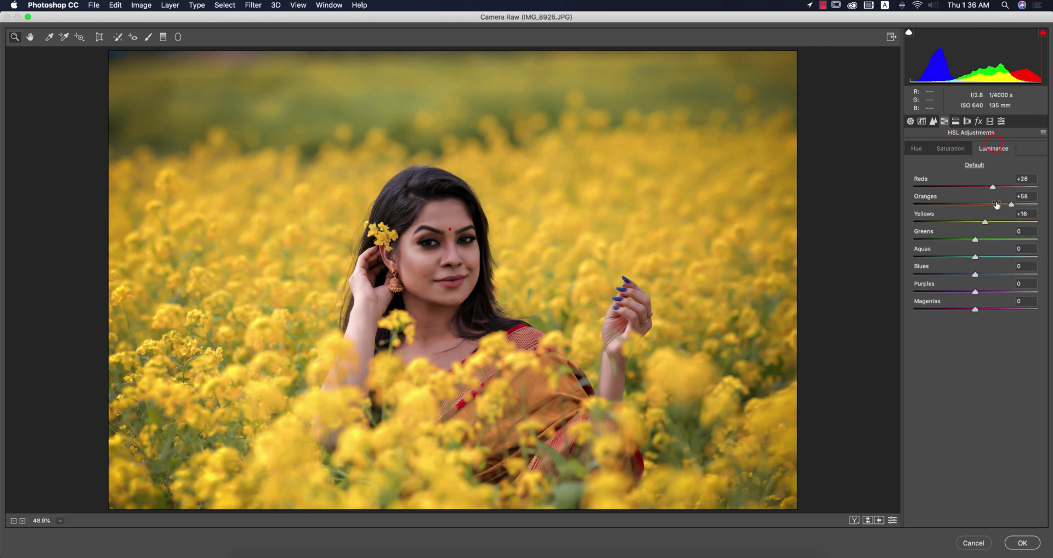
{"action": "left_click", "coordinate": [1001, 188]}
{"action": "left_click_drag", "start_coordinate": [1015, 205], "coordinate": [972, 241]}
Shift the Blues hue to -44
{"action": "left_click", "coordinate": [917, 149]}
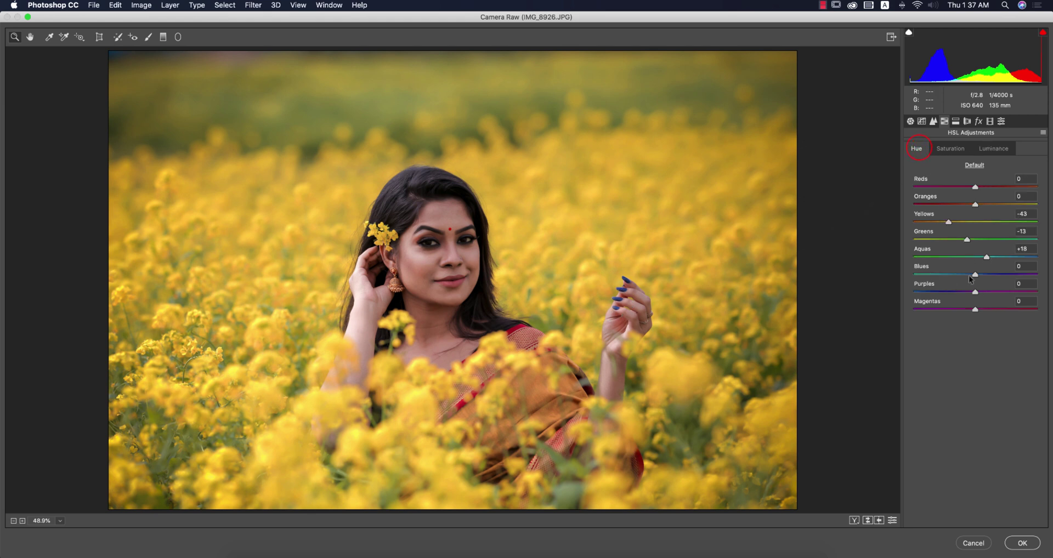
{"action": "left_click_drag", "start_coordinate": [974, 276], "coordinate": [948, 278]}
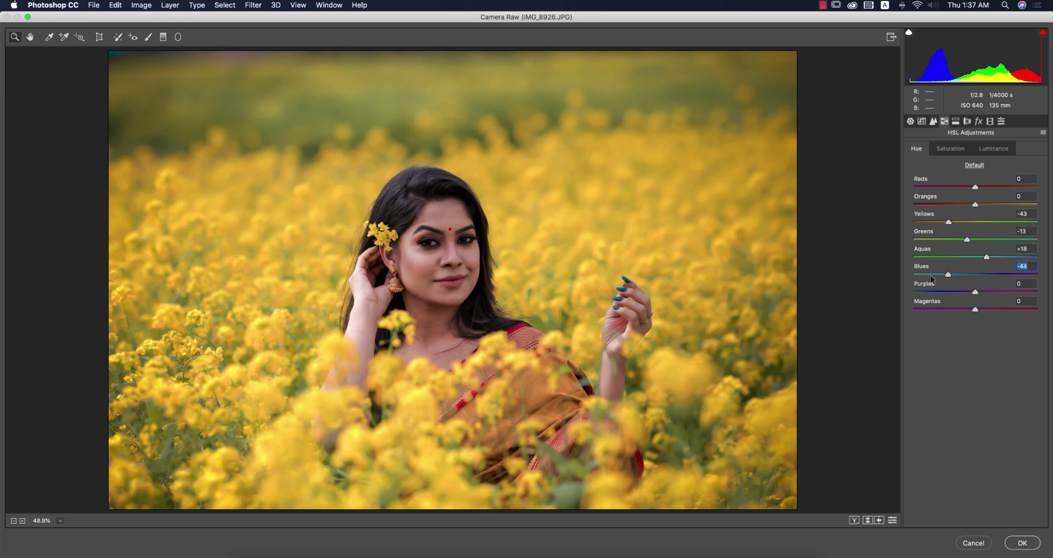
{"action": "left_click", "coordinate": [451, 269]}
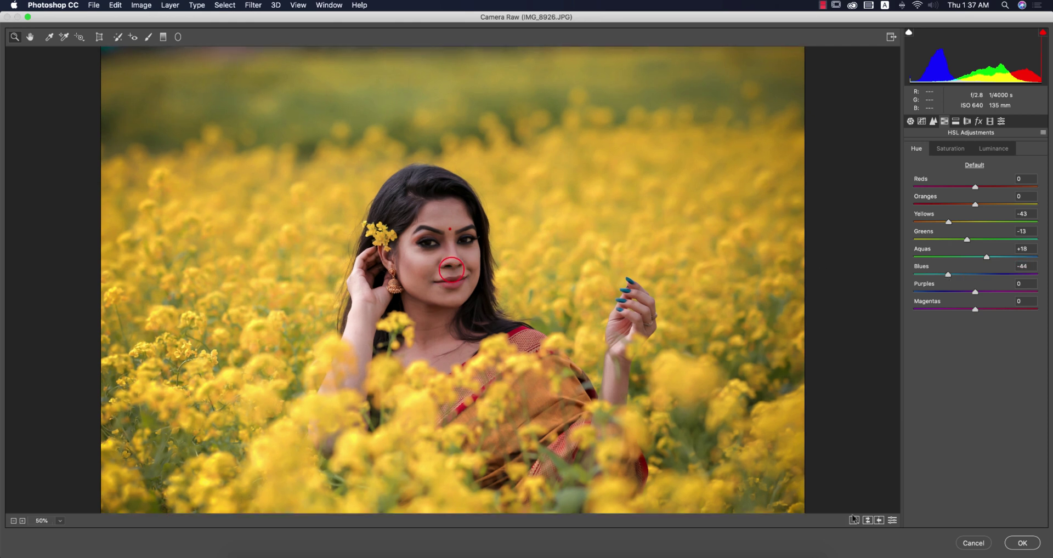
Show a side-by-side before/after comparison of the portrait
{"action": "left_click", "coordinate": [853, 519]}
{"action": "left_click", "coordinate": [854, 519]}
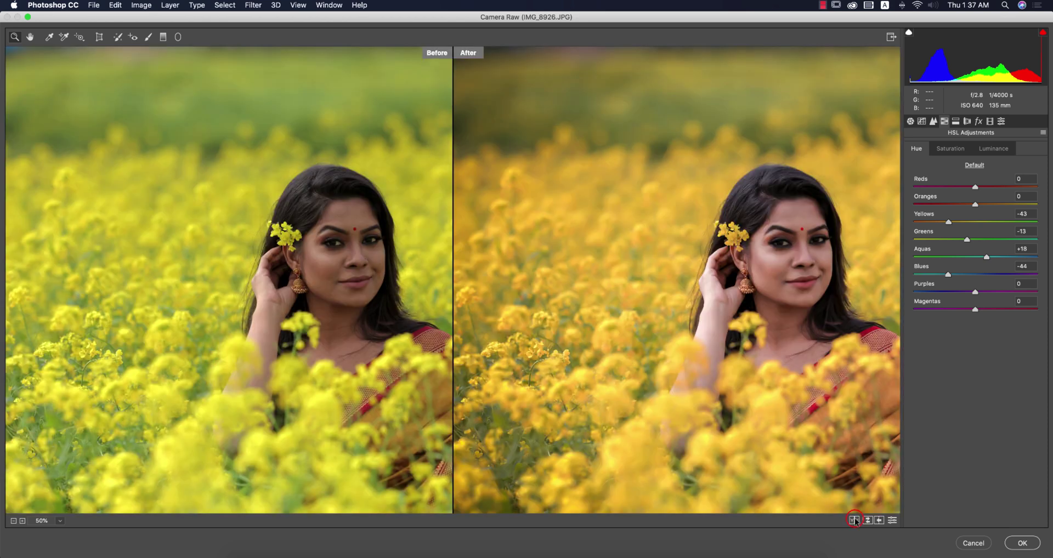
{"action": "left_click", "coordinate": [381, 293]}
Save the current Camera Raw settings as an .xmp preset
{"action": "left_click", "coordinate": [1042, 133]}
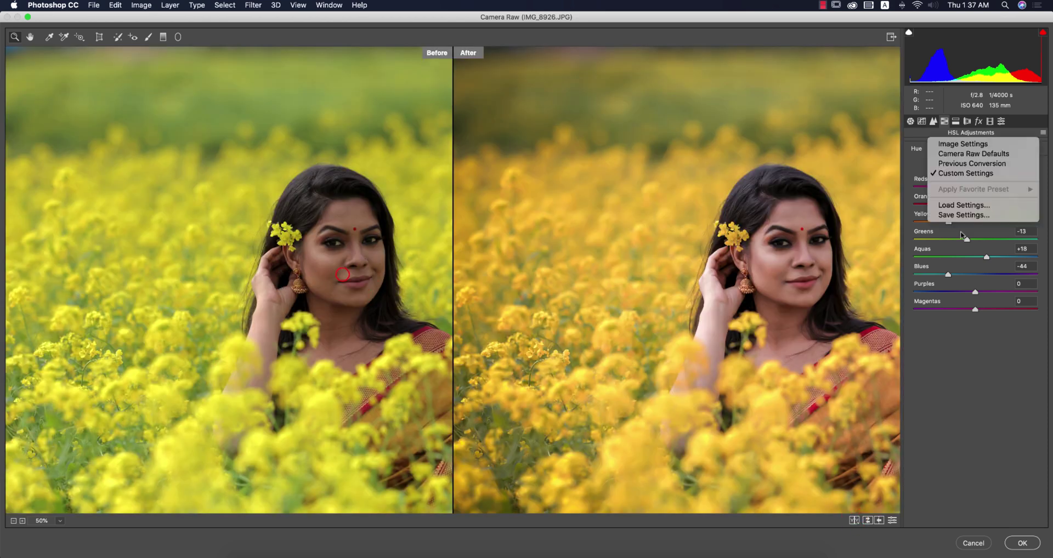
{"action": "left_click", "coordinate": [974, 406]}
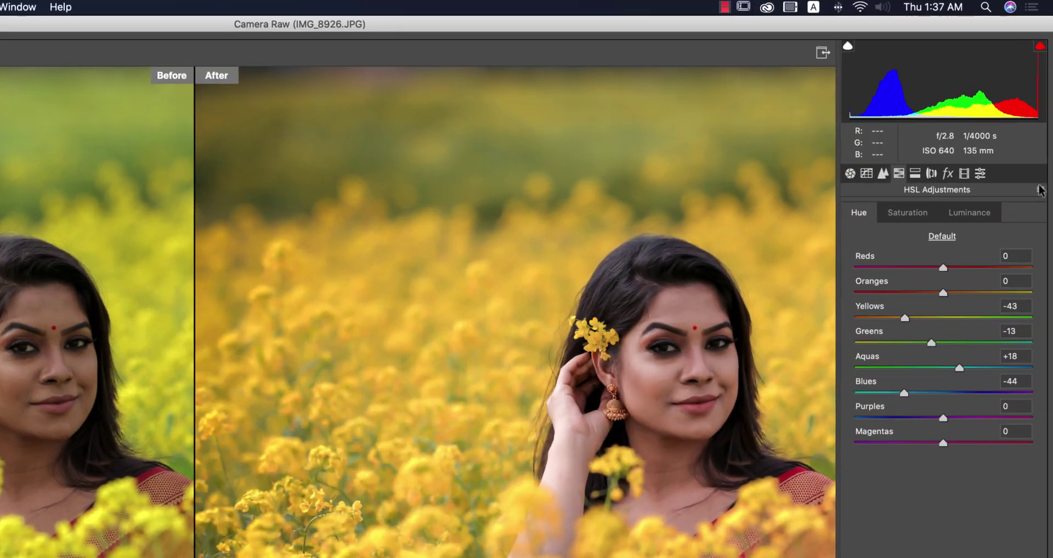
{"action": "left_click", "coordinate": [1043, 134]}
{"action": "left_click", "coordinate": [946, 332]}
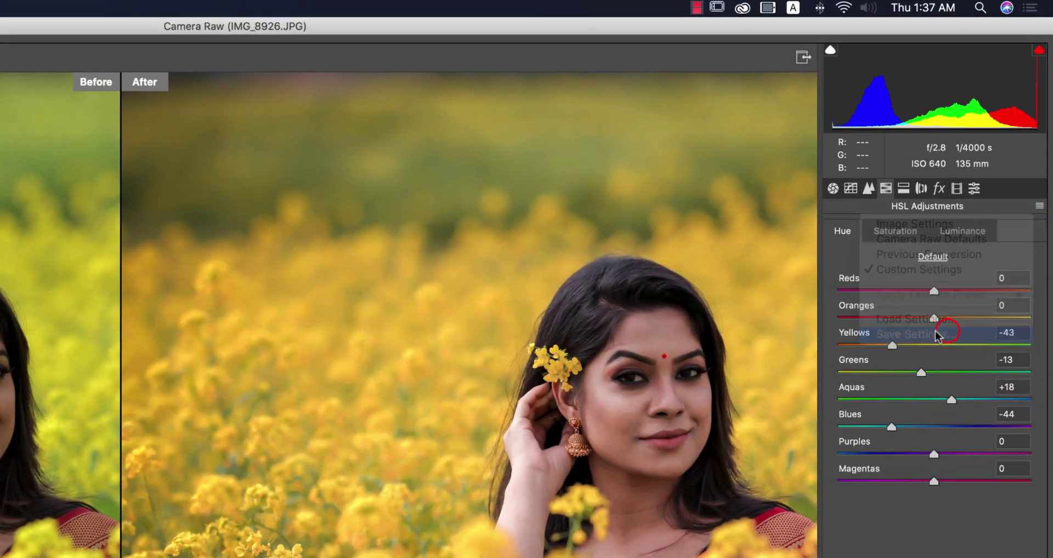
{"action": "left_click", "coordinate": [356, 141]}
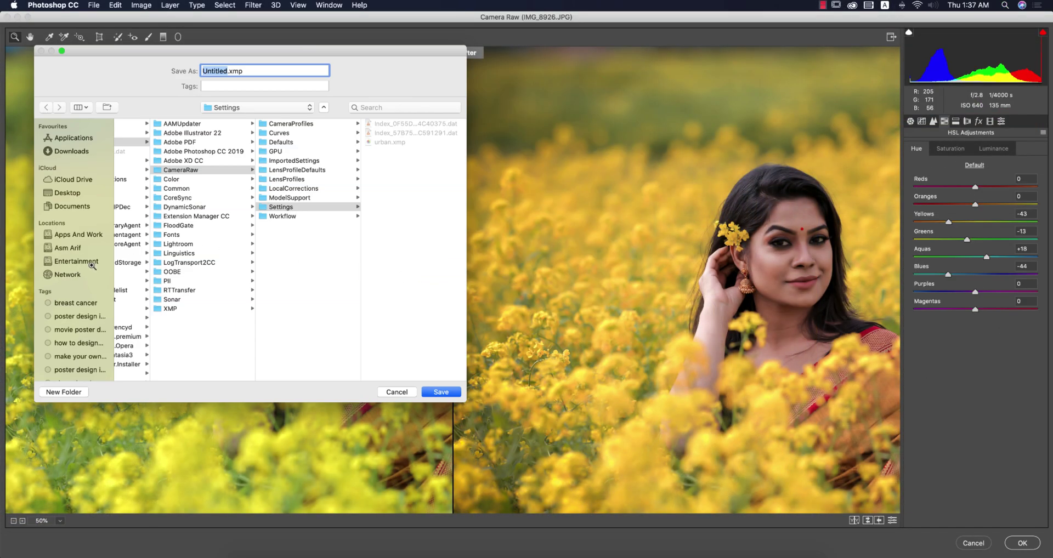
{"action": "left_click", "coordinate": [69, 235]}
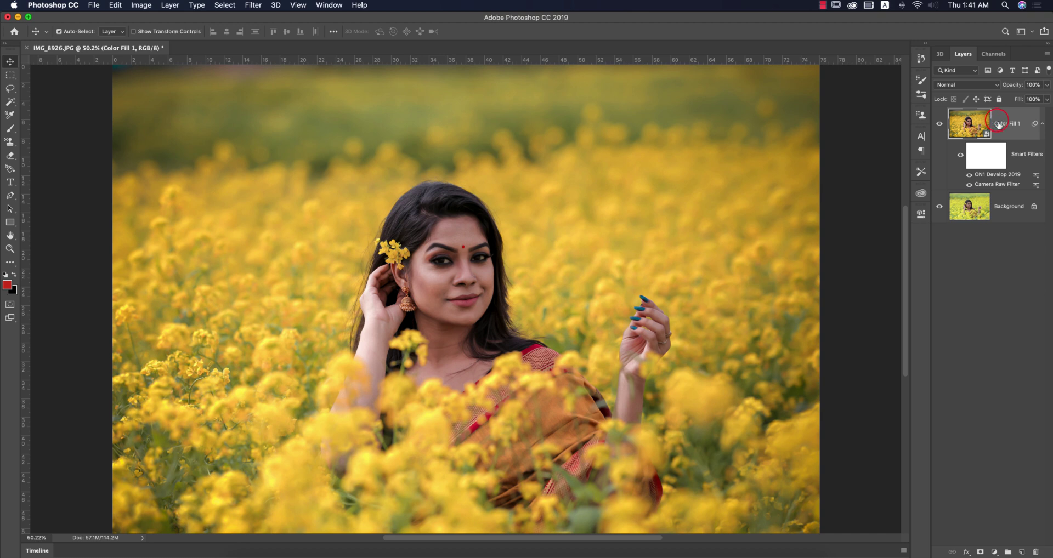
Run Filter > Nik Collection > Color Efex Pro 4 on the Color Fill 1 layer
{"action": "left_click", "coordinate": [252, 6]}
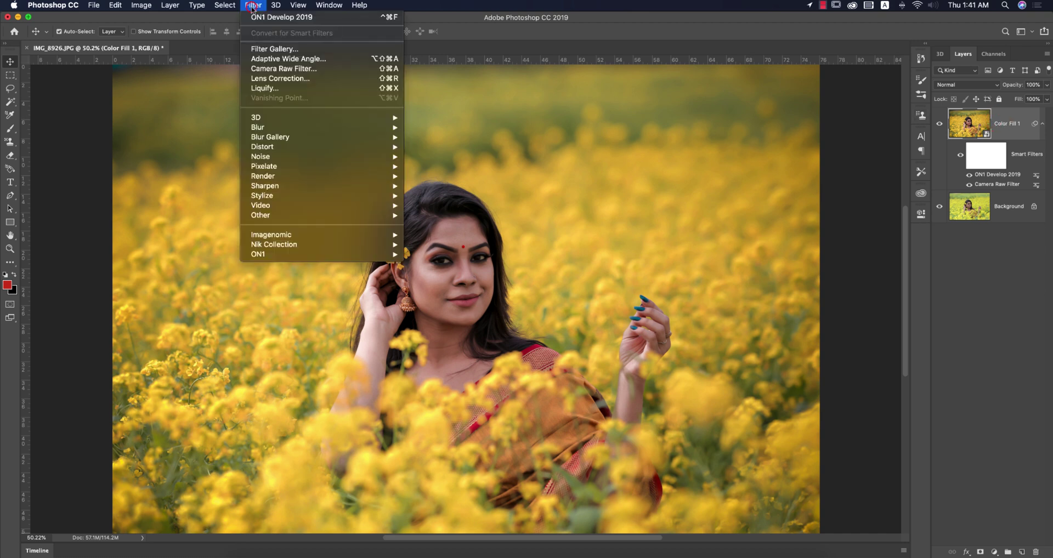
{"action": "mouse_move", "coordinate": [324, 242]}
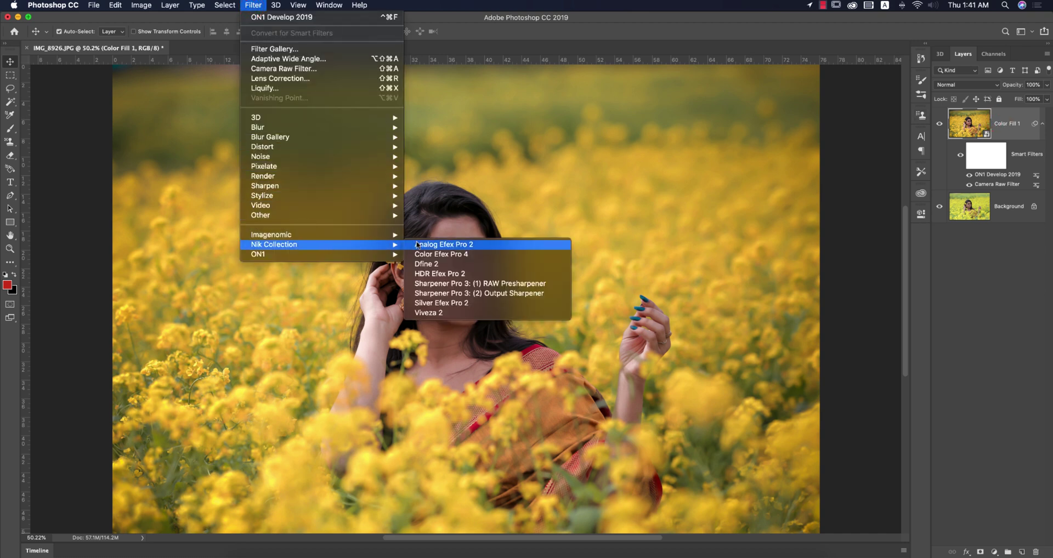
{"action": "left_click", "coordinate": [427, 253]}
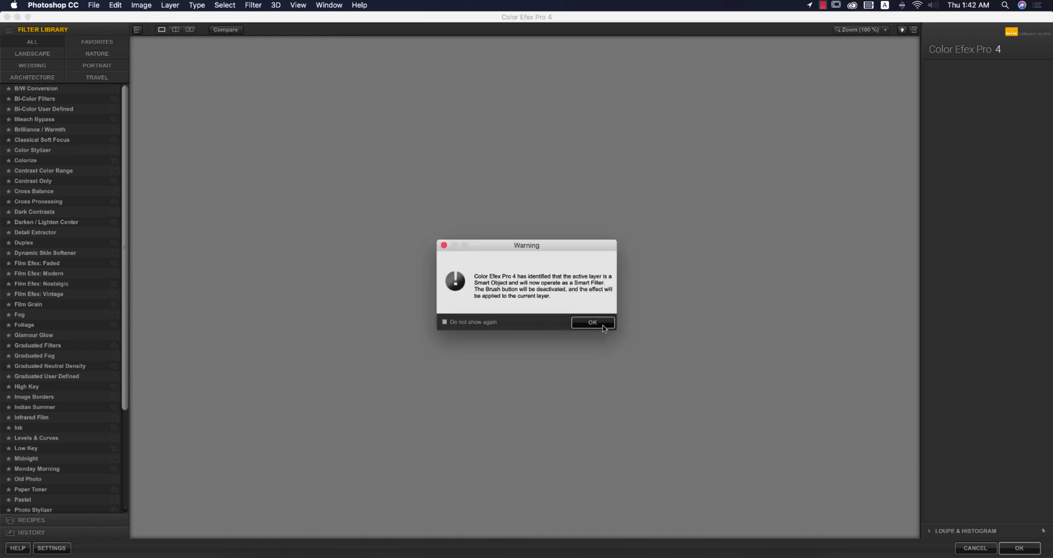
Accept the smart filter warning and apply Cross Processing, method B02, strength 6%
{"action": "left_click", "coordinate": [601, 327]}
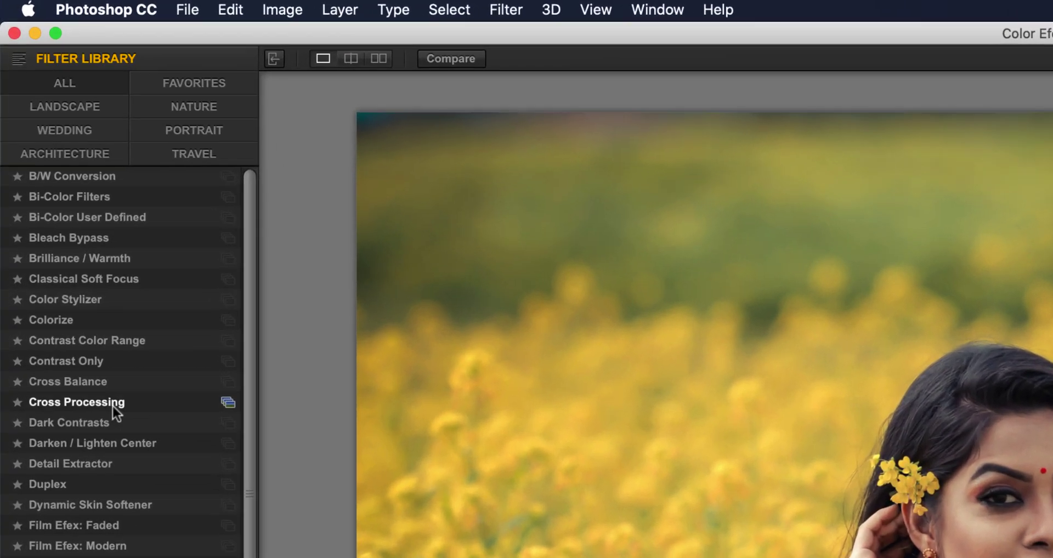
{"action": "left_click", "coordinate": [74, 290]}
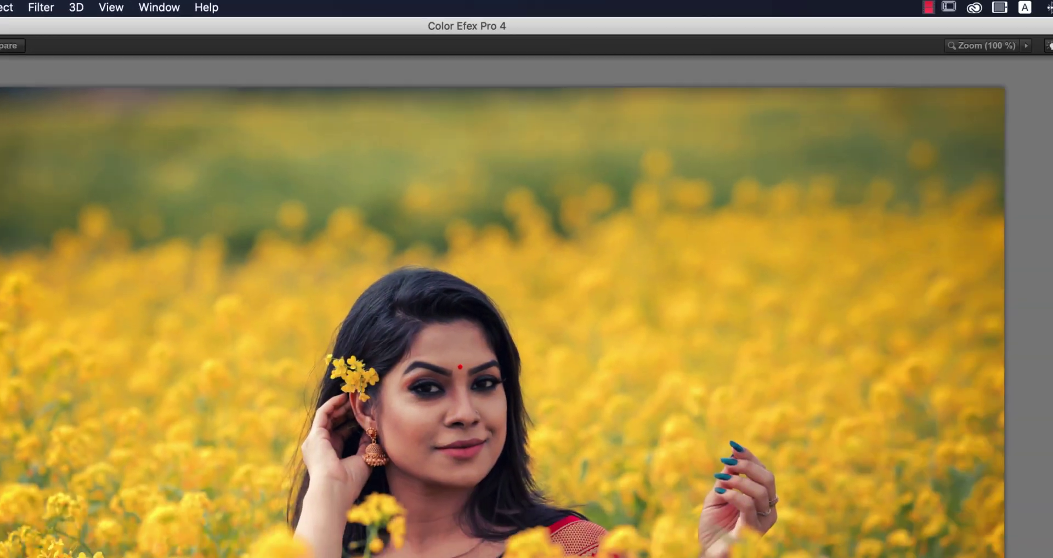
{"action": "left_click", "coordinate": [1010, 153]}
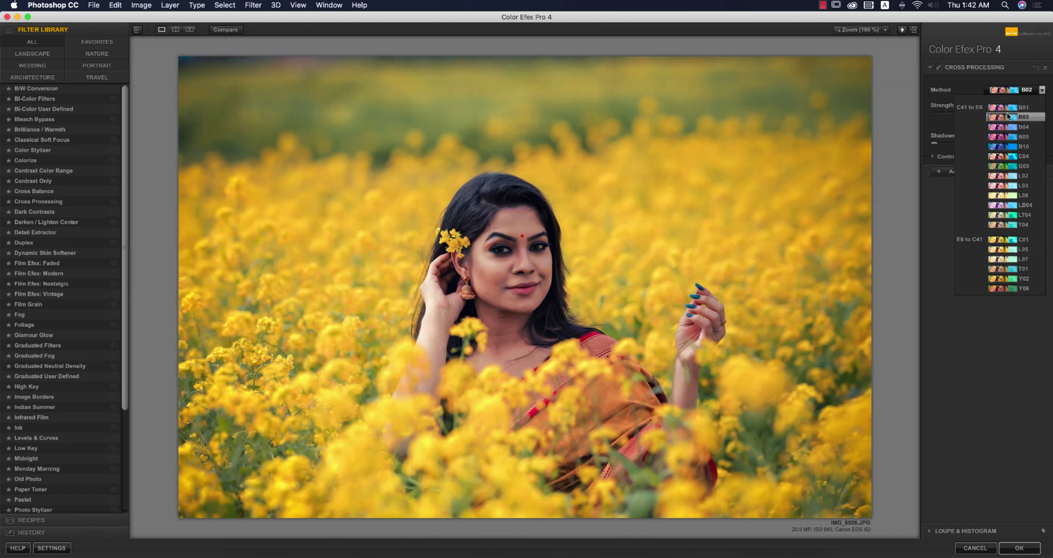
{"action": "left_click", "coordinate": [1007, 115]}
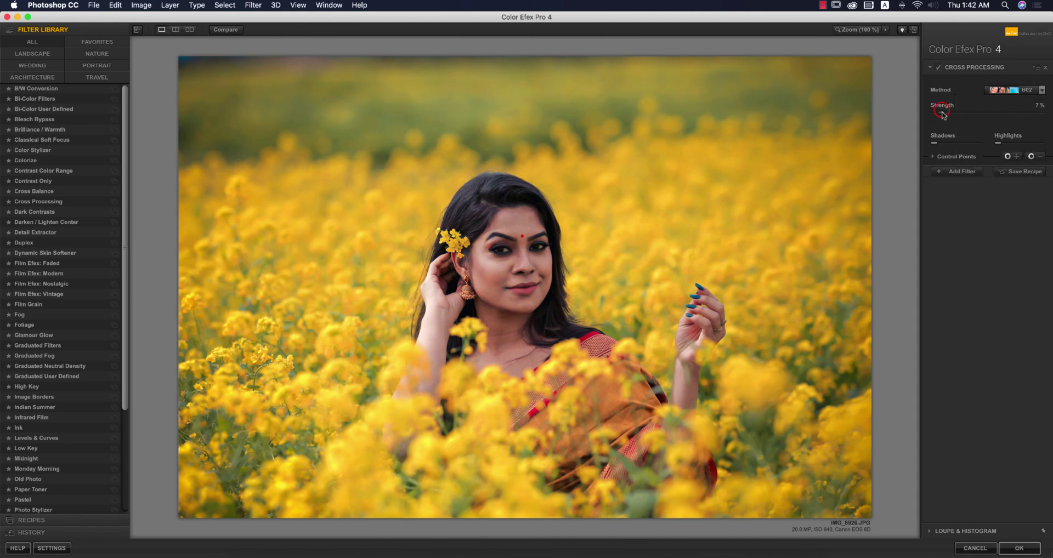
{"action": "left_click", "coordinate": [942, 113]}
{"action": "left_click_drag", "start_coordinate": [941, 115], "coordinate": [941, 115]}
{"action": "left_click", "coordinate": [1018, 548]}
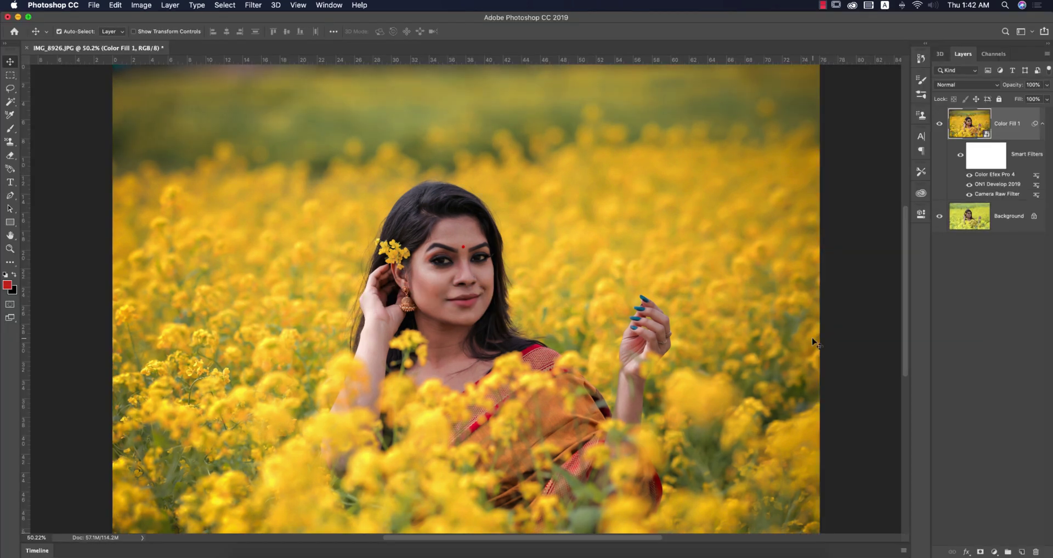
After comparing with the layer hidden, apply Camera Raw Filter with Saturation -4 and Exposure +0.05
{"action": "left_click", "coordinate": [939, 124]}
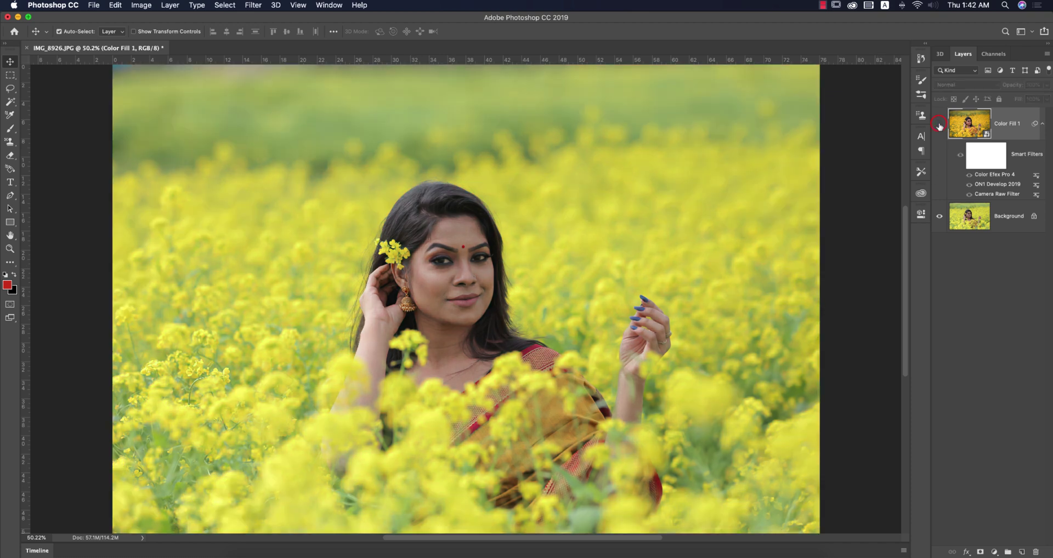
{"action": "left_click", "coordinate": [939, 124]}
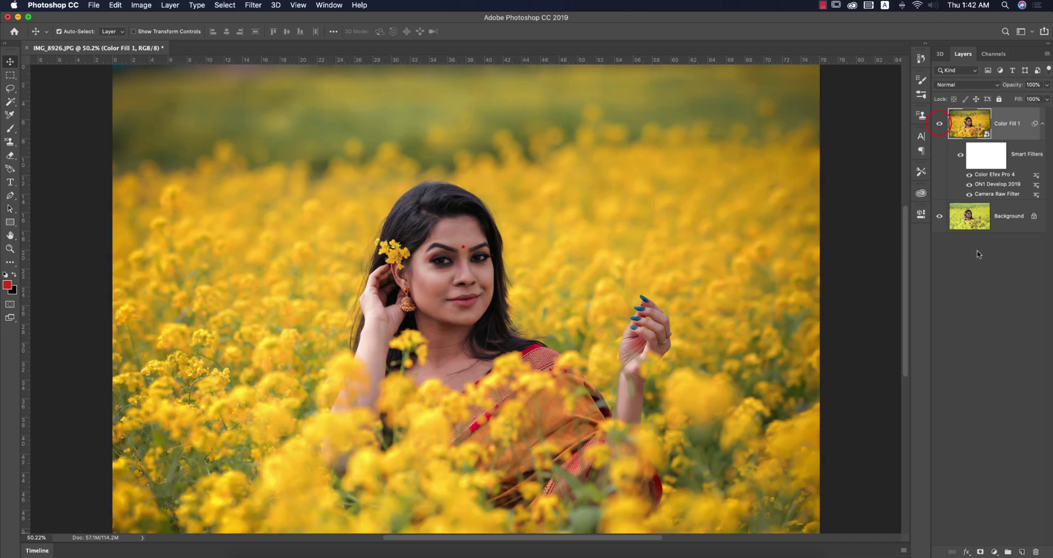
{"action": "left_click", "coordinate": [253, 5]}
{"action": "left_click", "coordinate": [273, 68]}
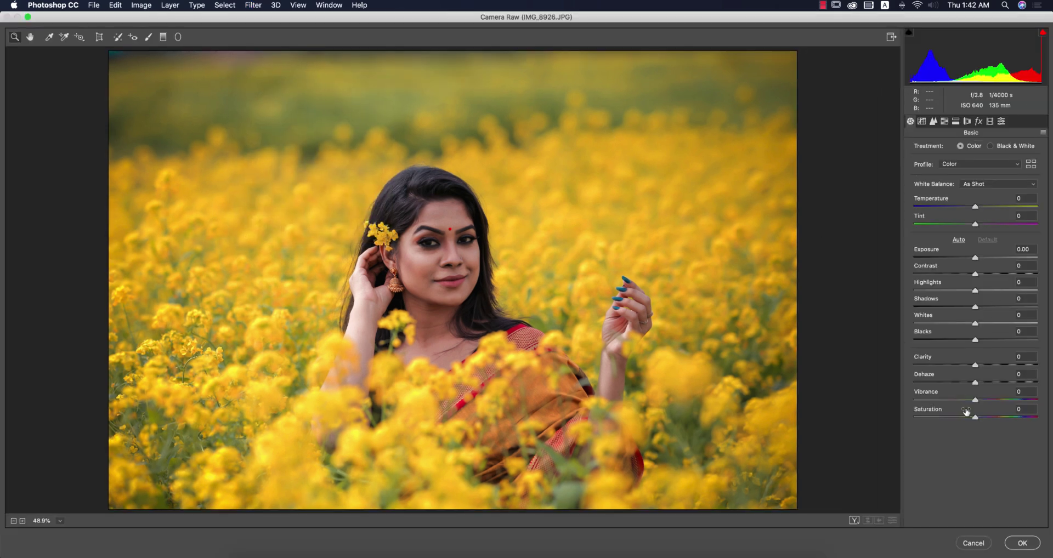
{"action": "left_click", "coordinate": [971, 417]}
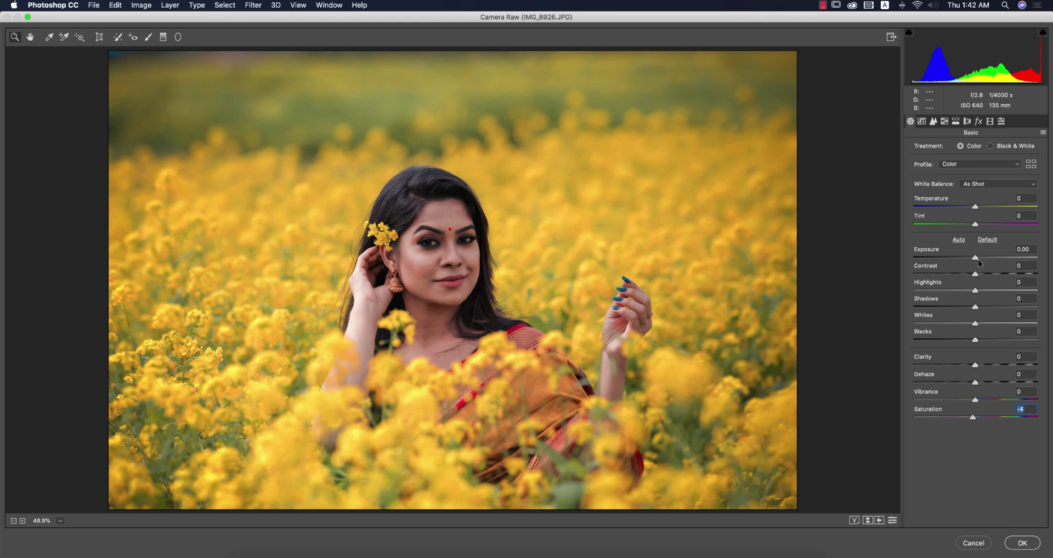
{"action": "left_click_drag", "start_coordinate": [975, 259], "coordinate": [976, 260]}
{"action": "left_click", "coordinate": [1021, 543]}
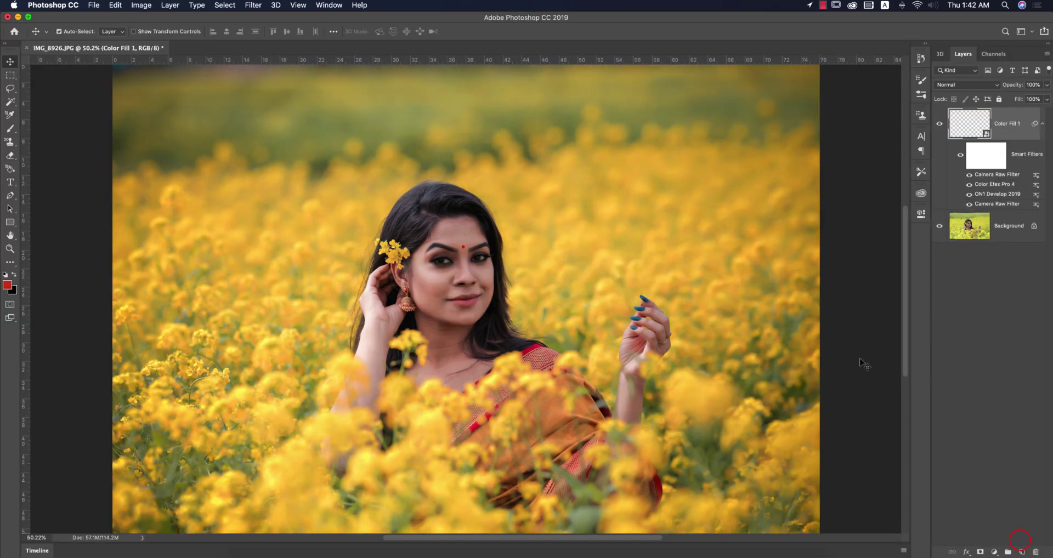
Add a Levels adjustment layer with input levels 7, 1.13 and 252
{"action": "left_click", "coordinate": [938, 124]}
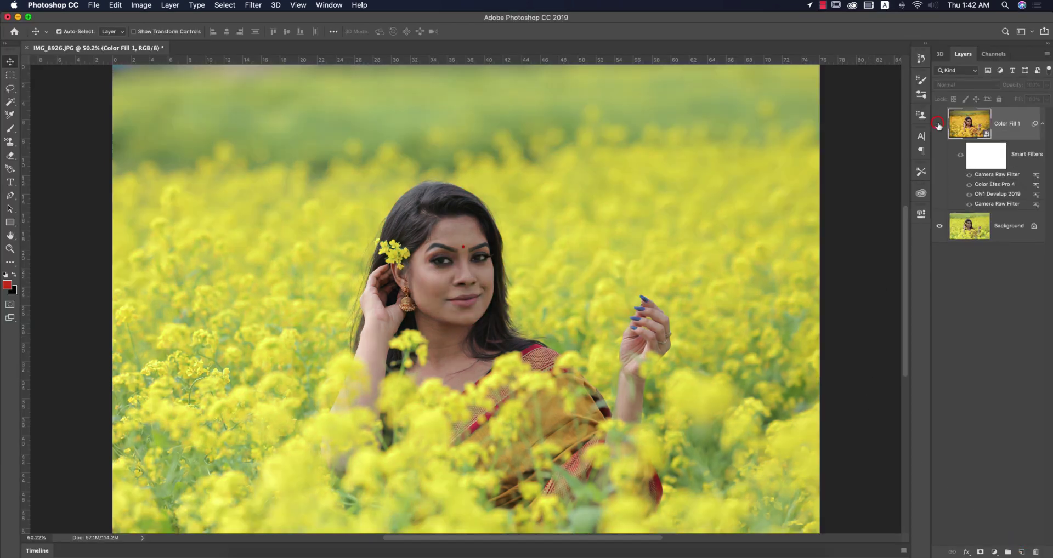
{"action": "left_click", "coordinate": [938, 125]}
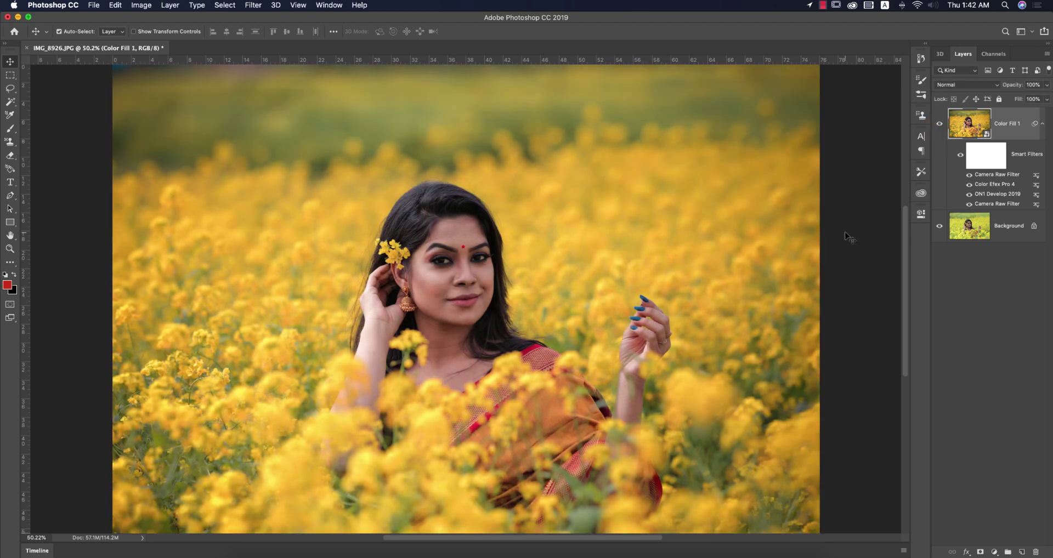
{"action": "left_click", "coordinate": [994, 552]}
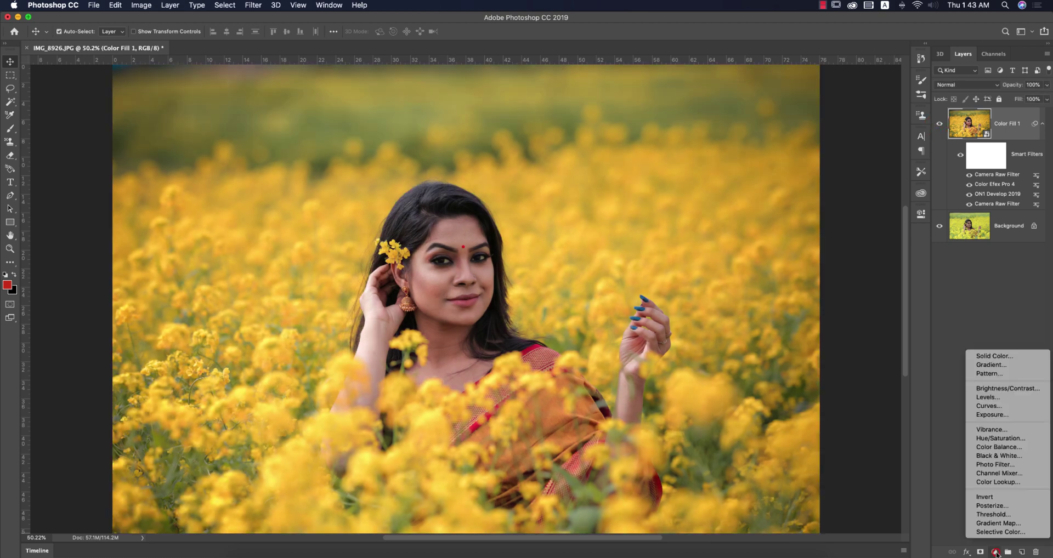
{"action": "left_click", "coordinate": [989, 397]}
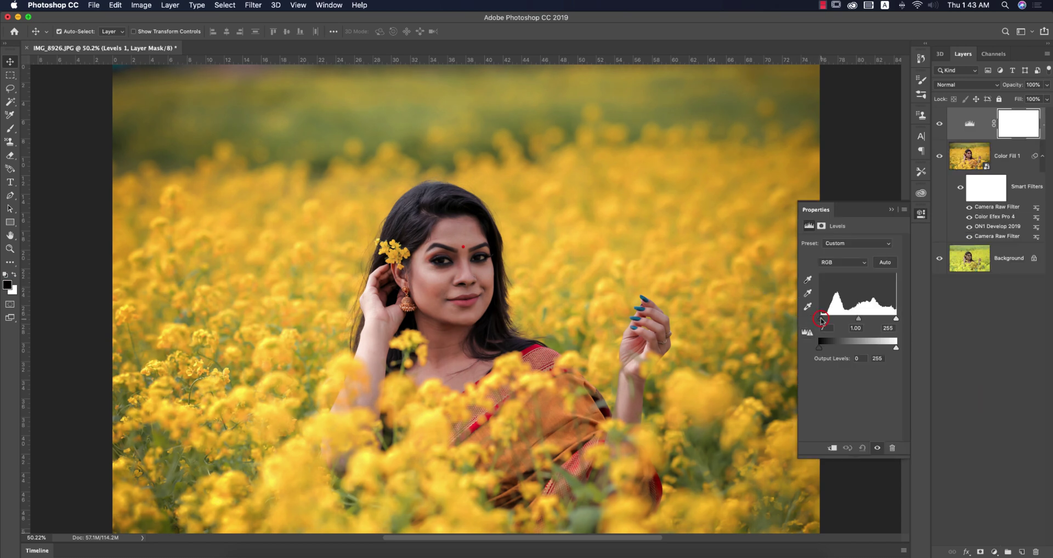
{"action": "left_click", "coordinate": [895, 318]}
{"action": "left_click_drag", "start_coordinate": [895, 318], "coordinate": [855, 319]}
Set the Levels 1 layer opacity to 90%
{"action": "left_click", "coordinate": [984, 122], "text": "super"}
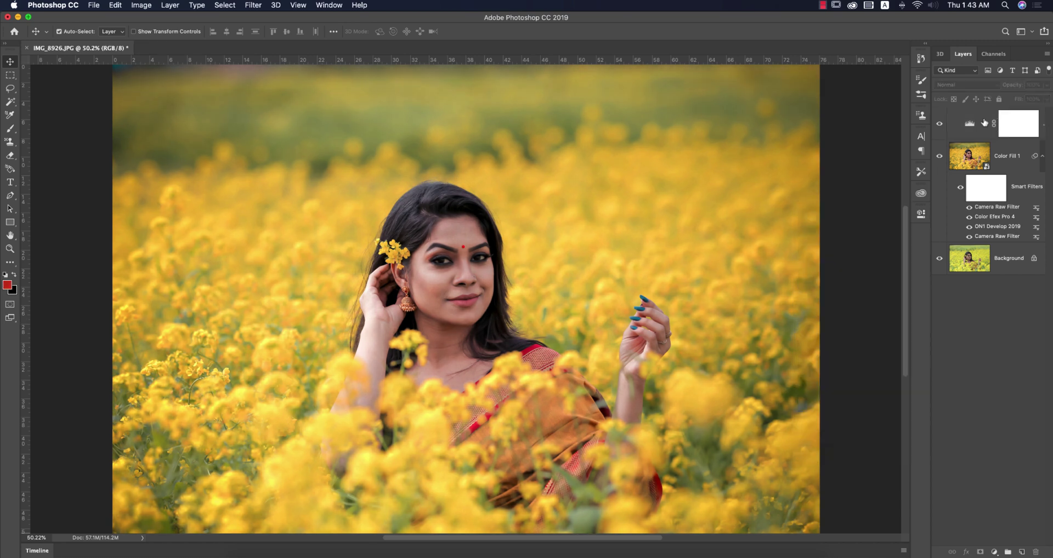
{"action": "left_click", "coordinate": [984, 123]}
{"action": "left_click", "coordinate": [1032, 85]}
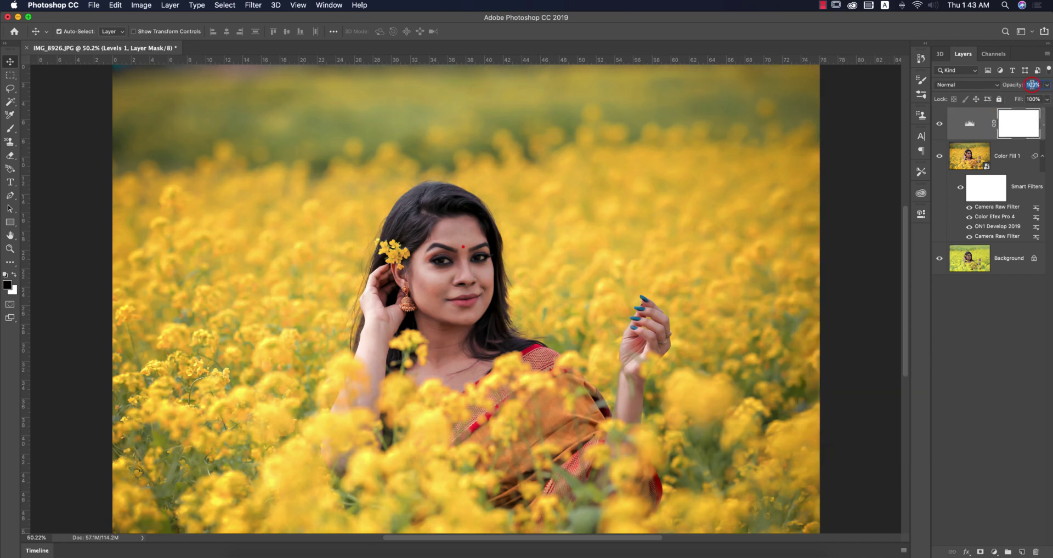
{"action": "type", "text": "90"}
{"action": "key", "text": "Return"}
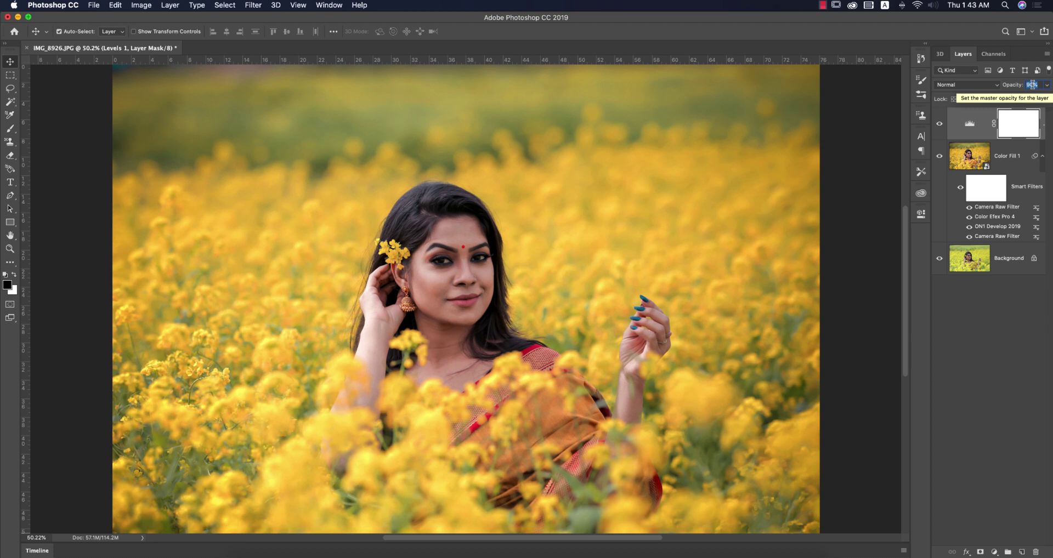
Toggle the edits off and on to compare the finished grade with the original
{"action": "left_click", "coordinate": [849, 174]}
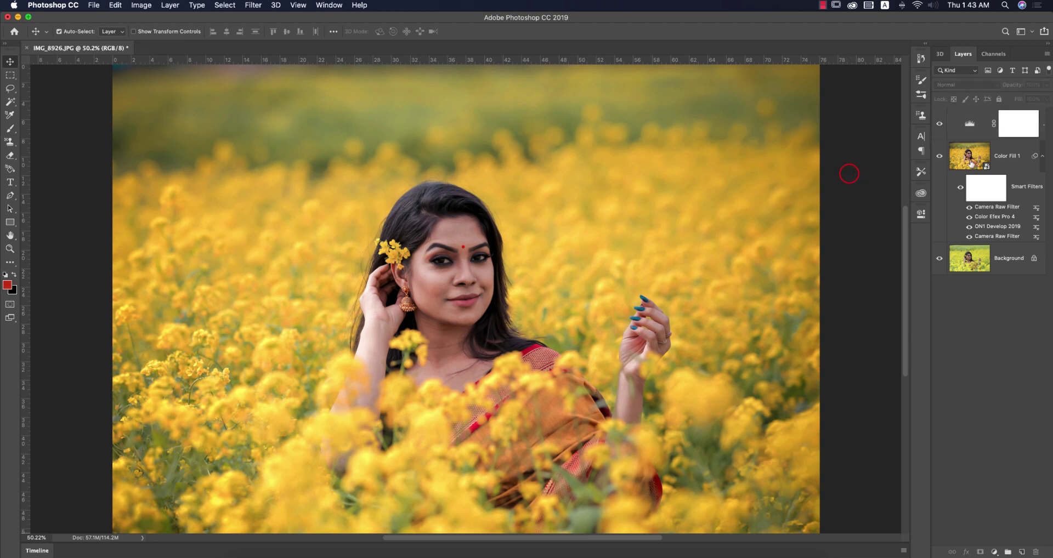
{"action": "left_click", "coordinate": [940, 260], "text": "alt"}
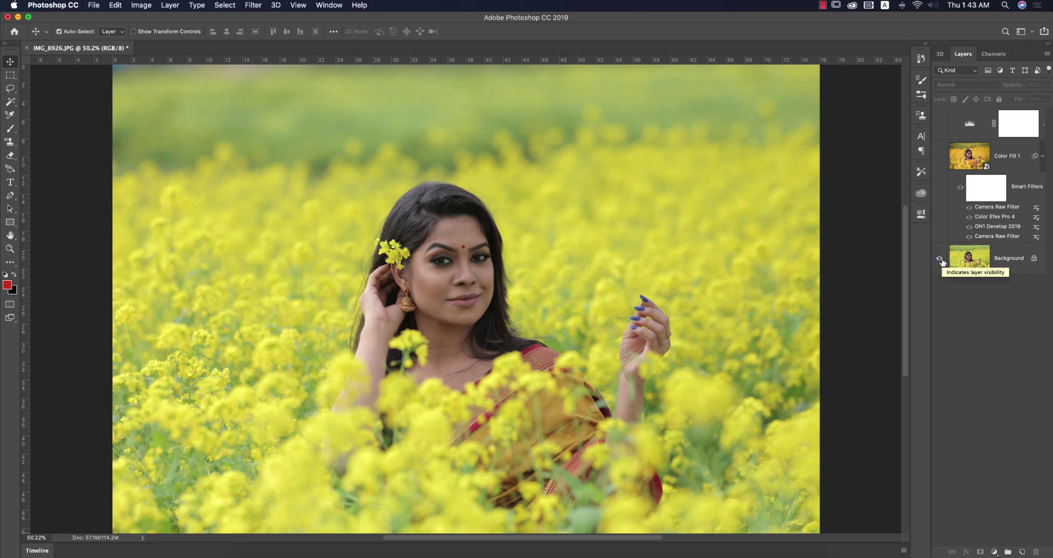
{"action": "left_click", "coordinate": [940, 261], "text": "alt"}
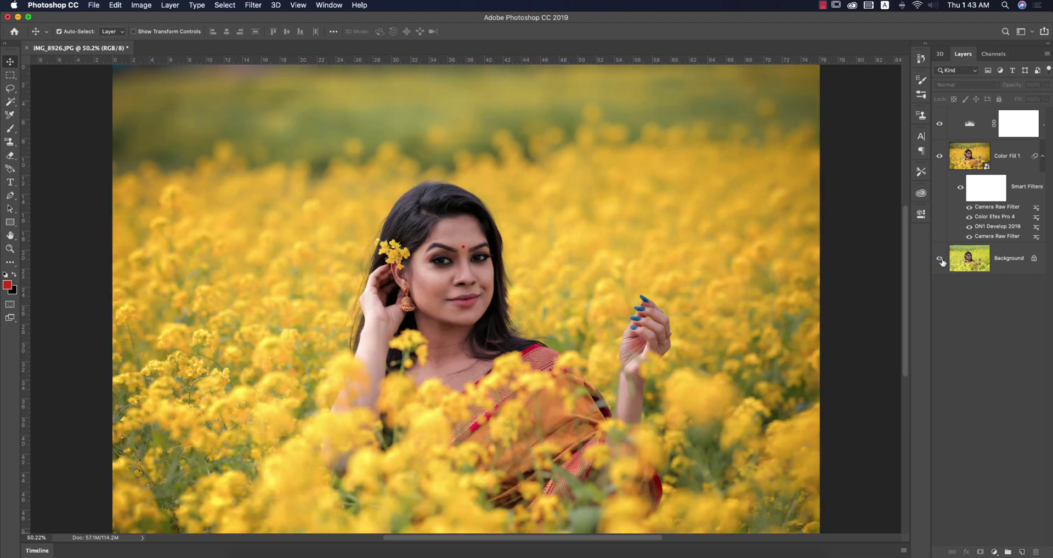